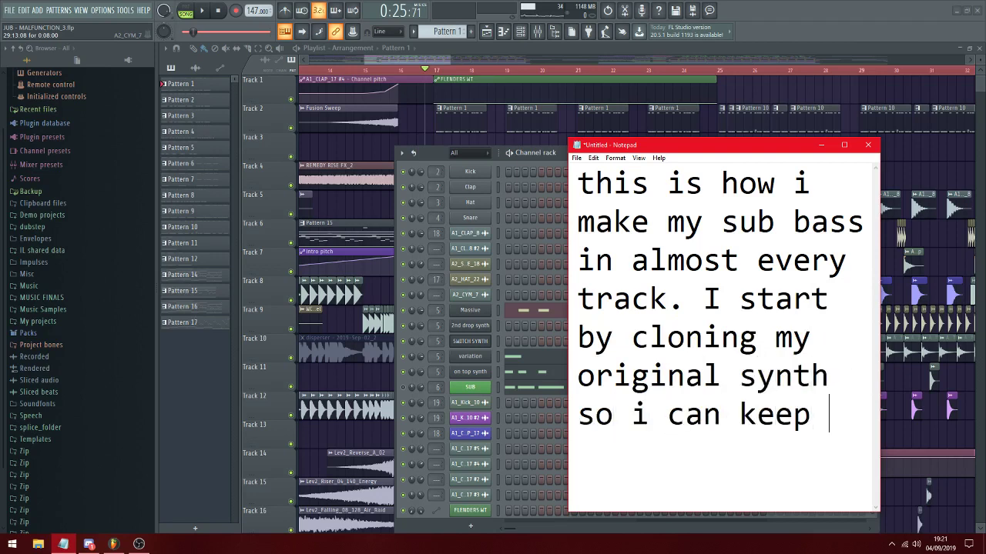
Finish the note in Notepad with "all pitch envelopes/automations"
text(all pitch)
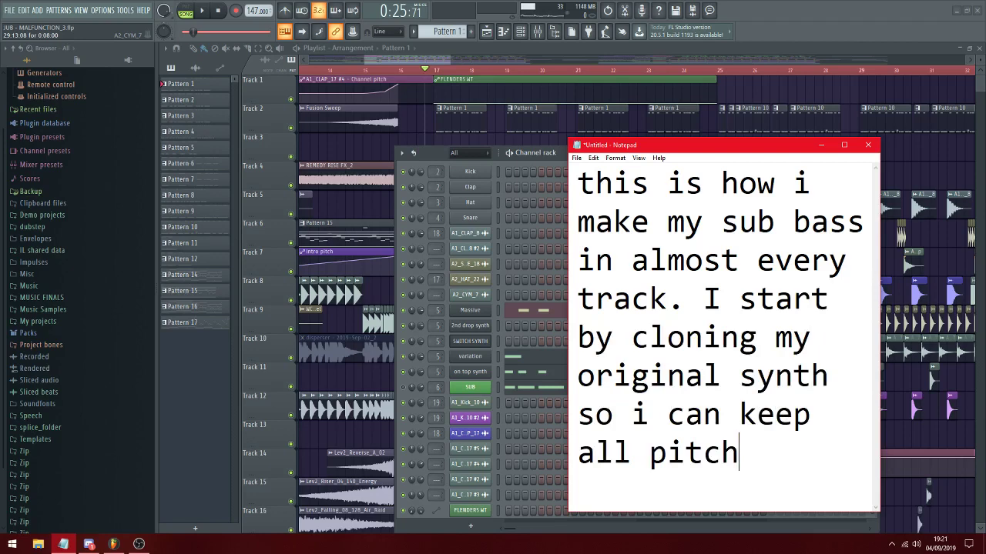
text( envelopes)
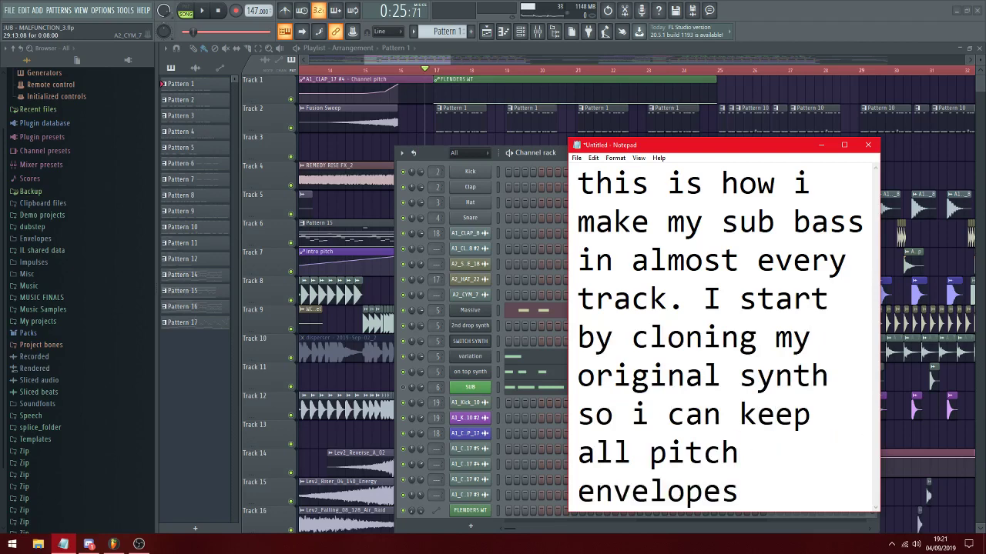
text(/automations)
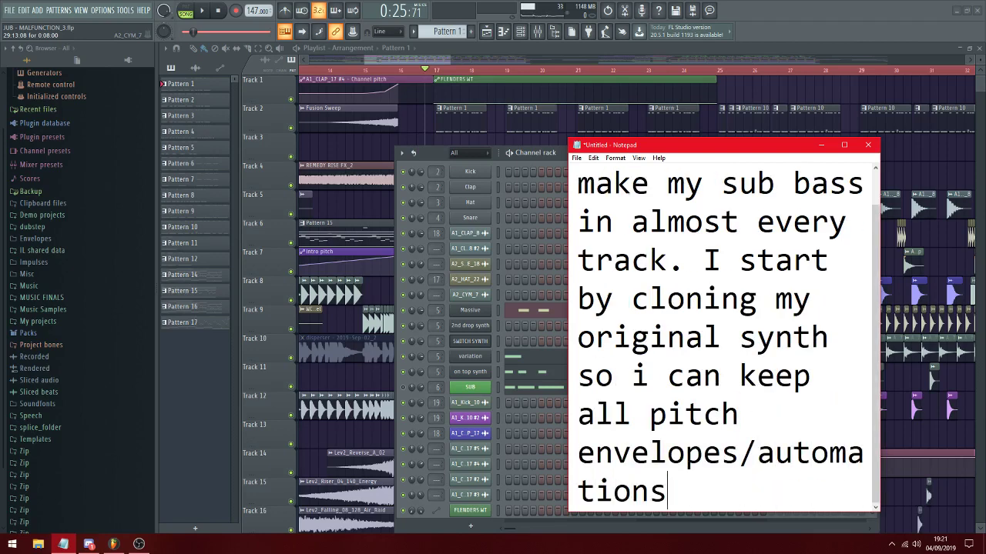
Clear the whole note and minimize Notepad to return to the FL Studio project
key(ctrl+a)
key(BackSpace)
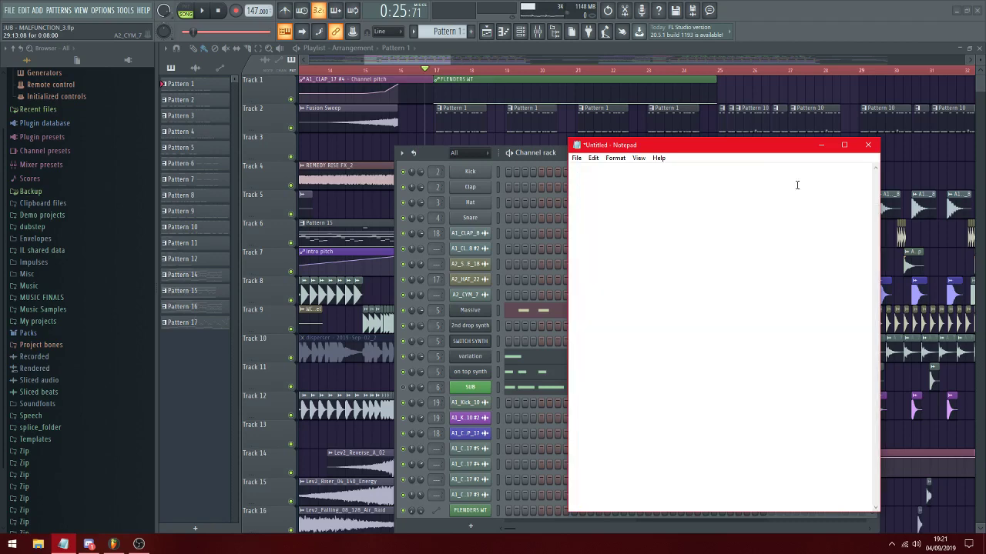
click(821, 145)
Switch playback from song to pattern mode and briefly audition Pattern 1
click(185, 10)
click(202, 10)
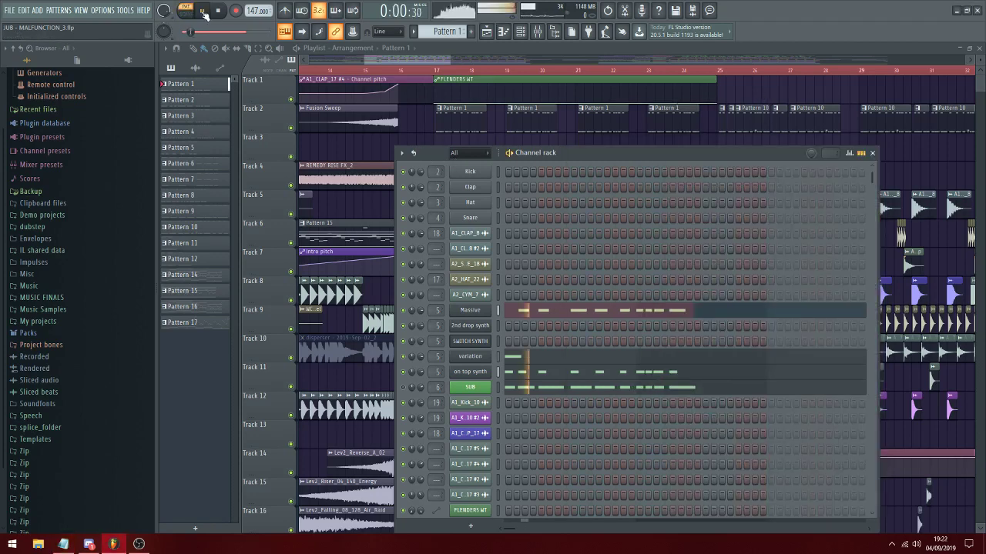
key(space)
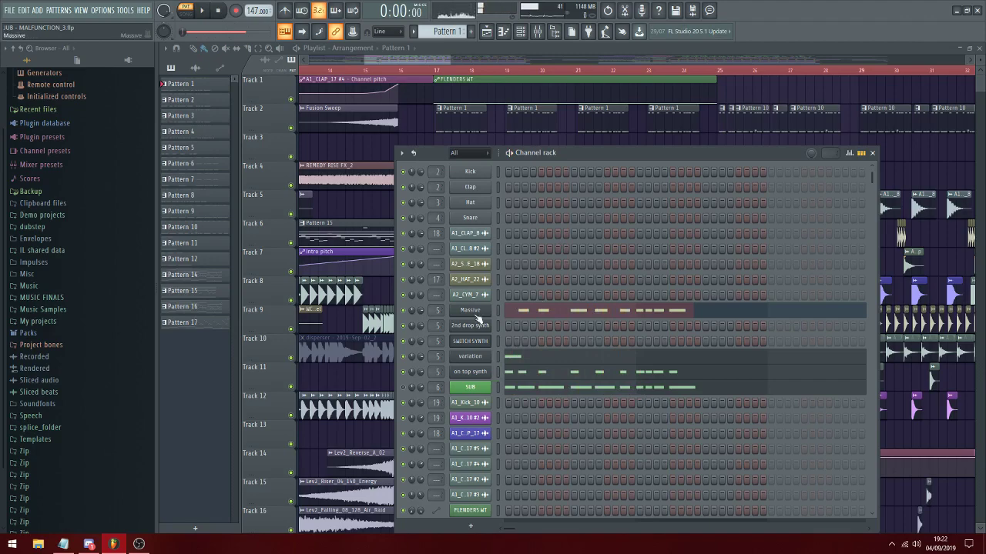
Clone the Massive channel, move its plugin window aside and place the clone directly above SUB in the channel rack
right_click(477, 317)
click(539, 396)
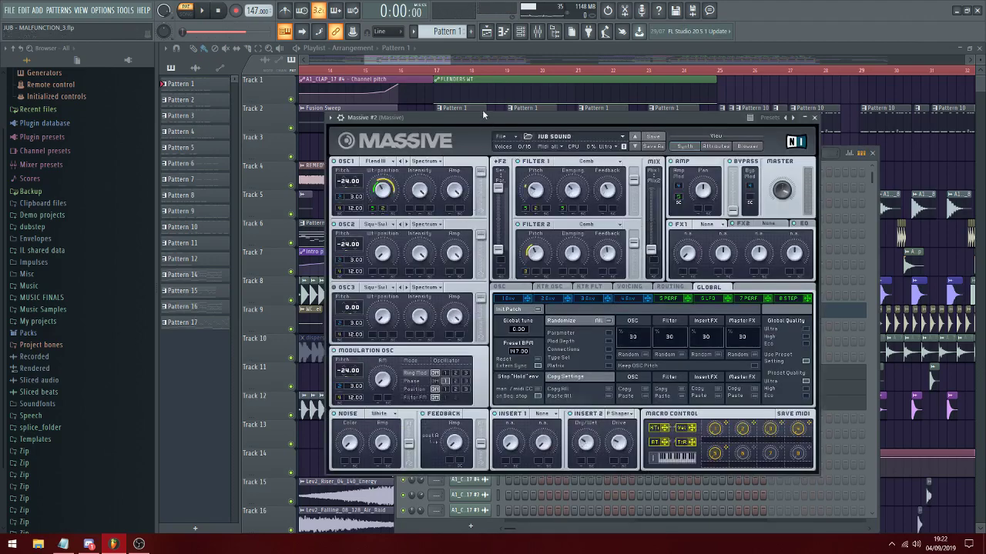
drag(483, 113, 763, 117)
drag(483, 327, 483, 391)
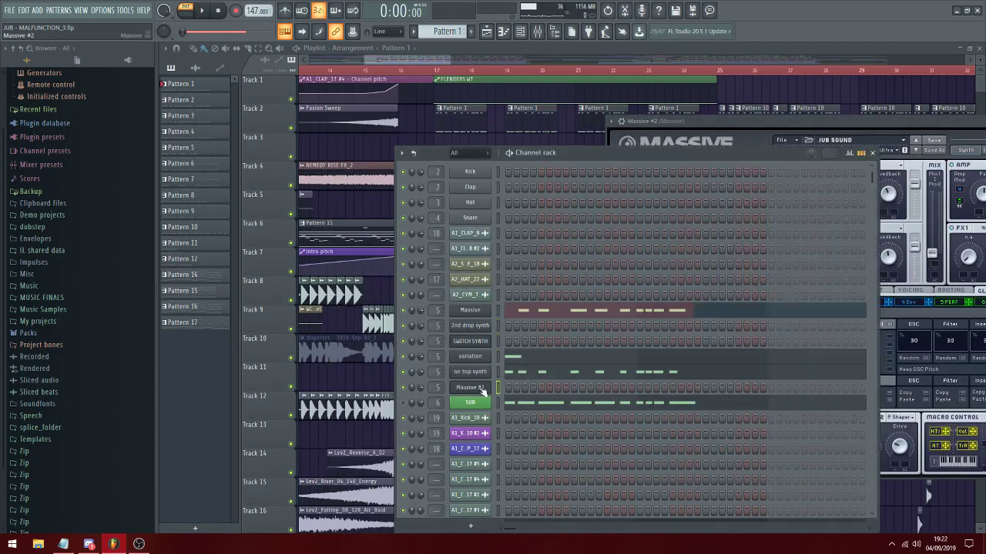
Route the cloned Massive channel to mixer track 6, the SUB track, and minimize the mixer
click(438, 402)
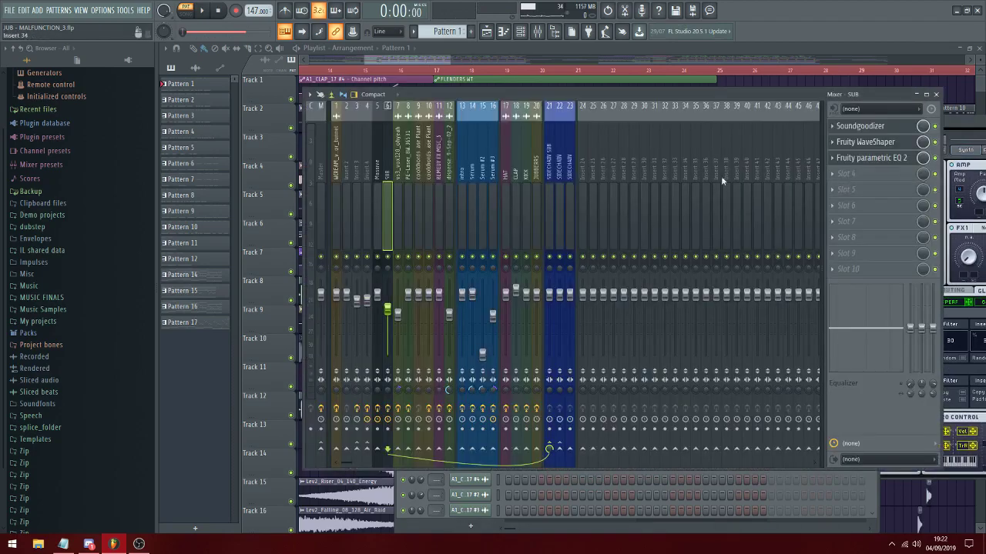
click(916, 94)
drag(738, 112, 758, 106)
Mute the original Massive channel and audition the pattern
click(411, 312)
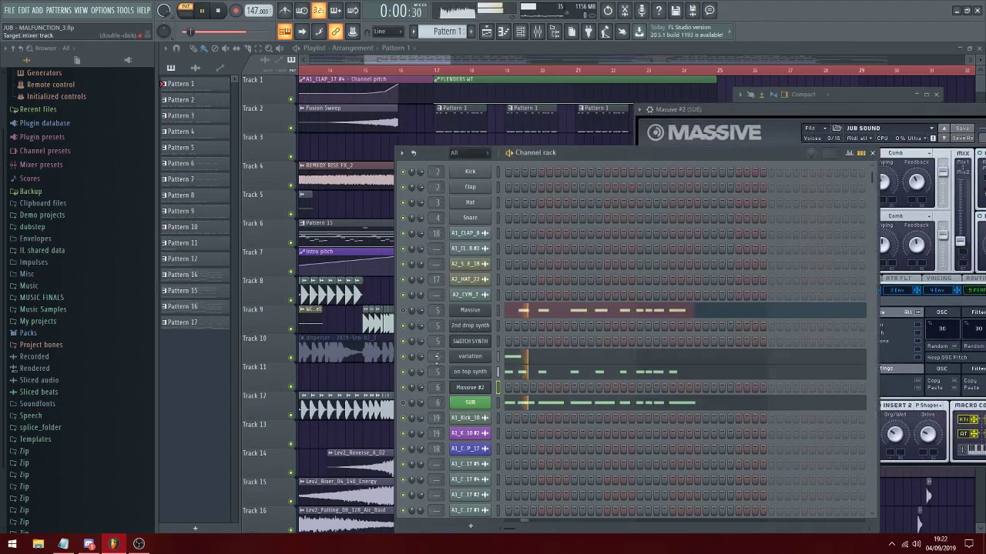
key(space)
key(space)
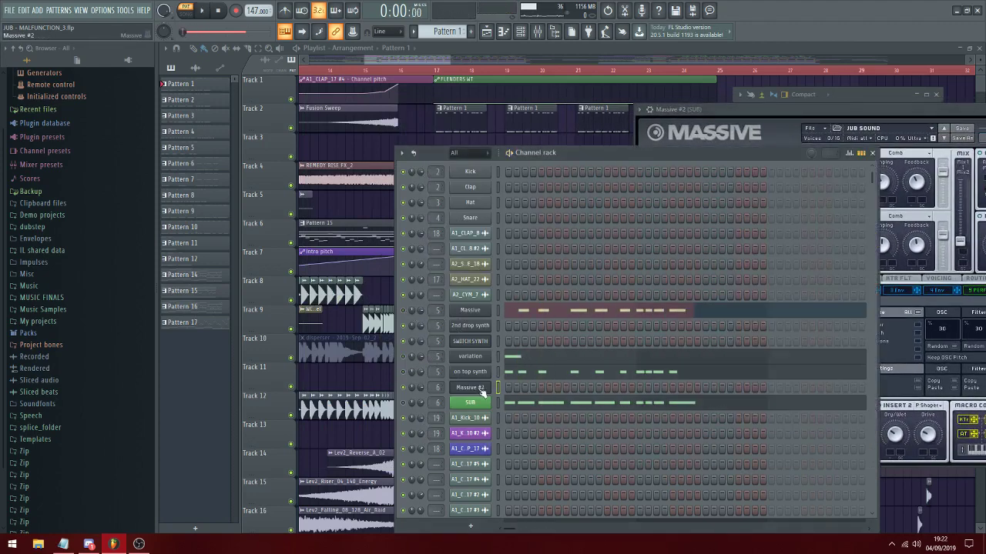
Write "then i copy all the notes" in Notepad and clear the text again
key(alt+Tab)
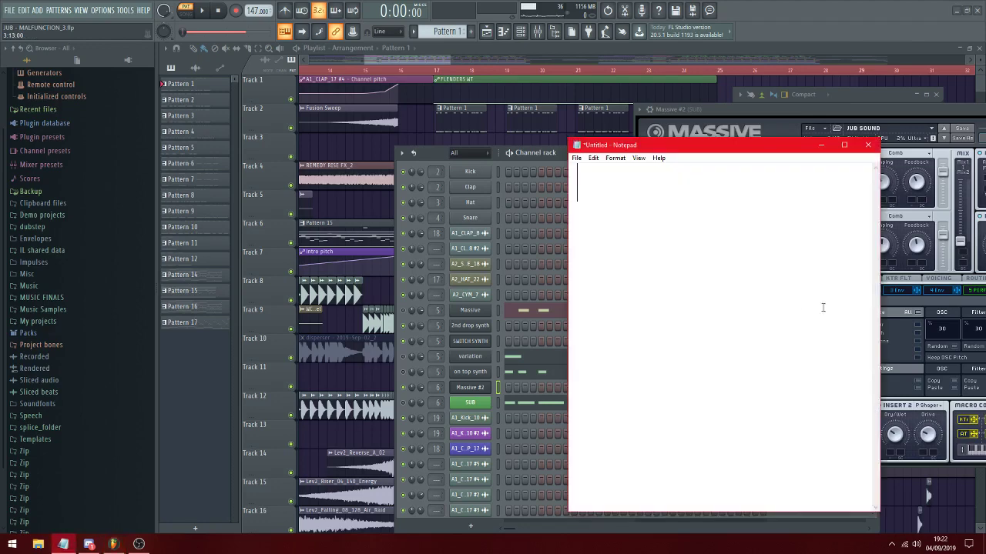
text(then i copy all the notes)
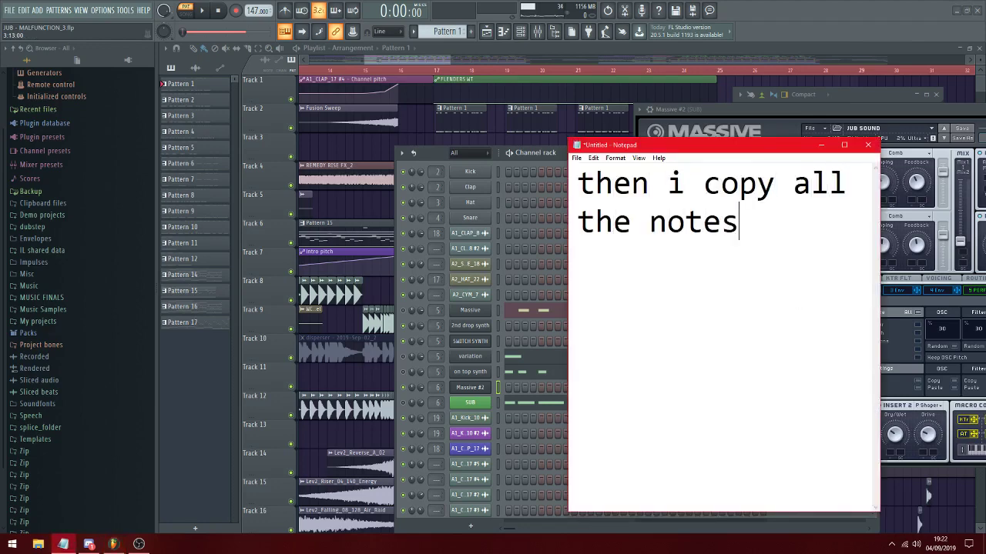
key(ctrl+a)
key(BackSpace)
Copy all the notes of the original Massive channel into the cloned Massive channel
click(470, 312)
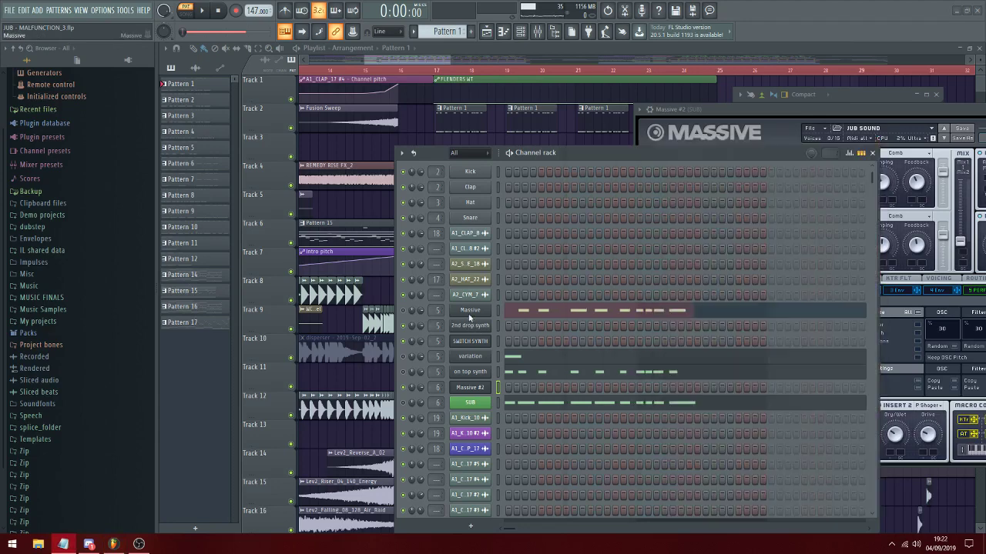
right_click(469, 313)
click(603, 321)
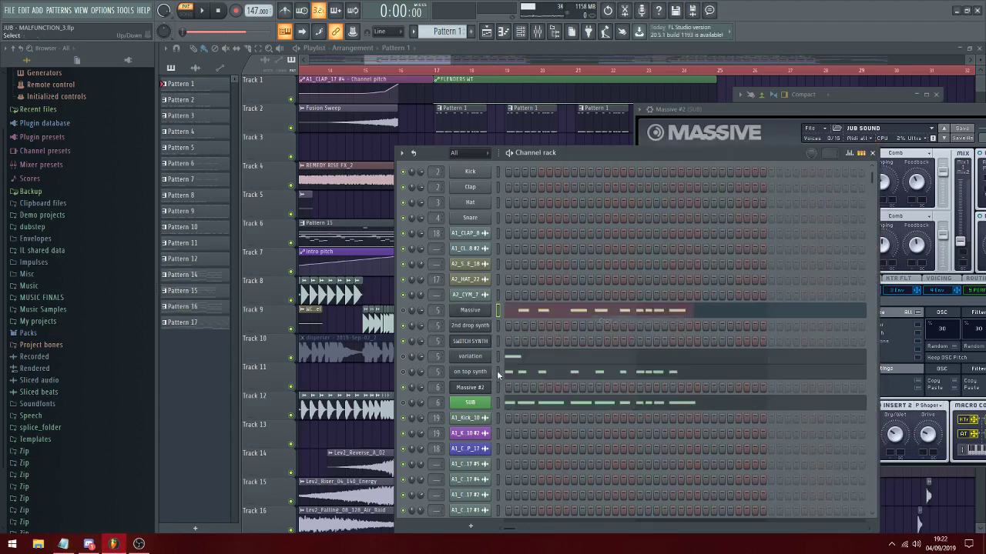
right_click(485, 387)
Rename the cloned Massive channel to SUB BASS and give it a blue color
right_click(473, 390)
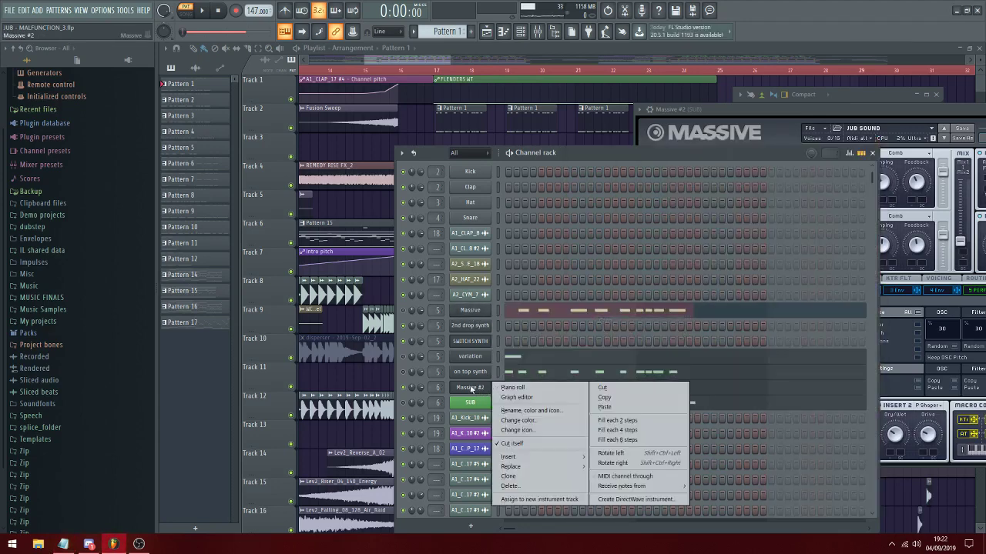
click(534, 412)
text(SUB BASS)
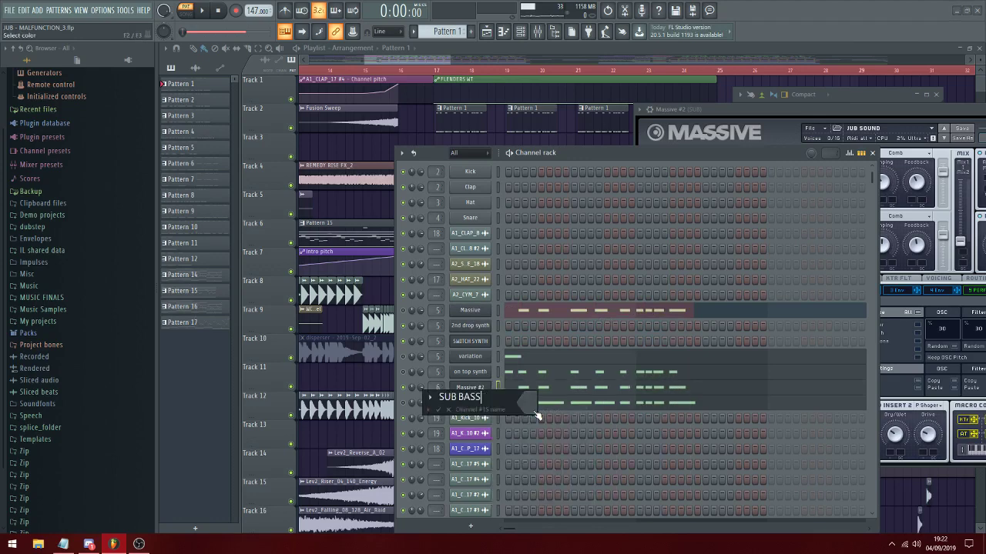
click(535, 413)
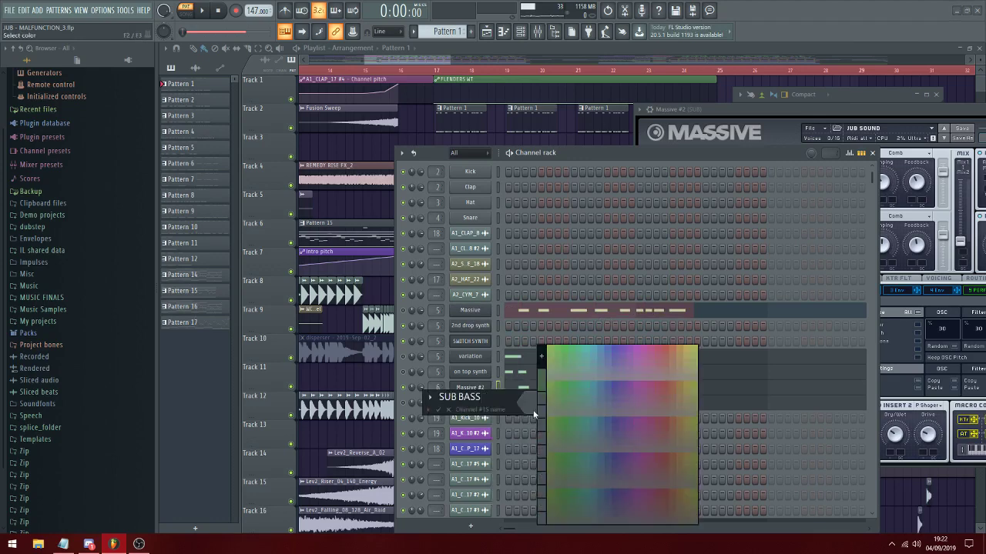
click(604, 349)
key(Return)
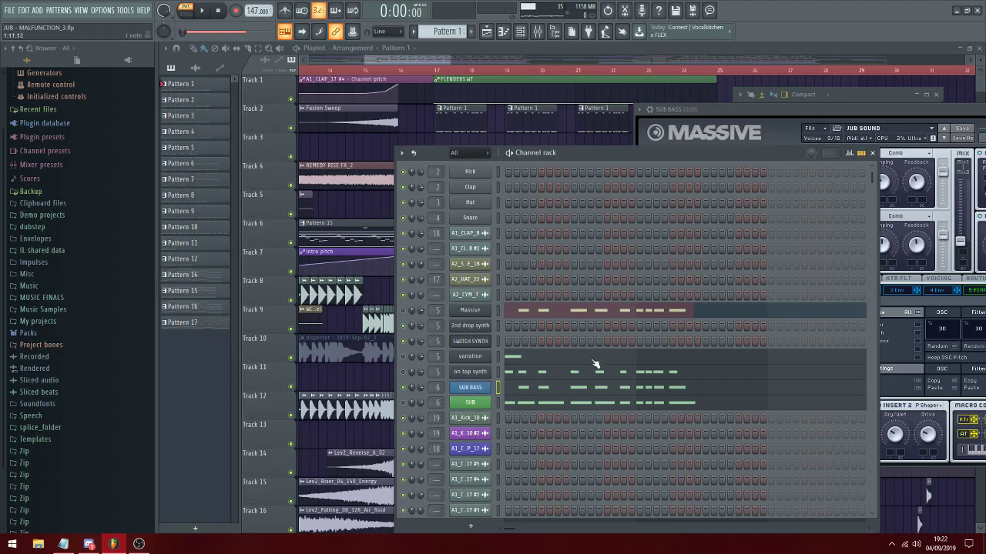
Add an F4 note at the start of the SUB BASS piano roll, shorten it to end before the next note, and audition it
click(556, 387)
scroll(395, 220, up, 2)
click(376, 219)
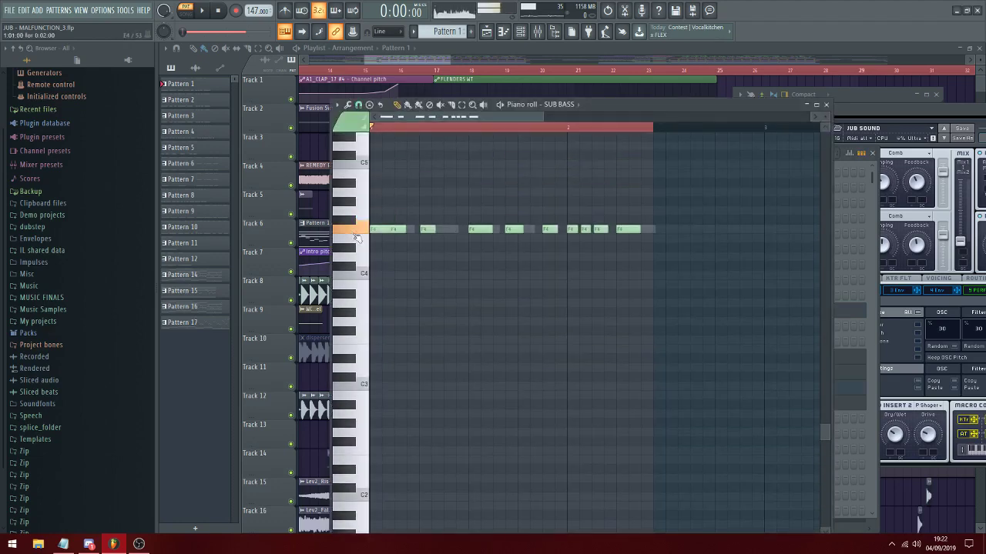
drag(382, 221, 391, 231)
key(space)
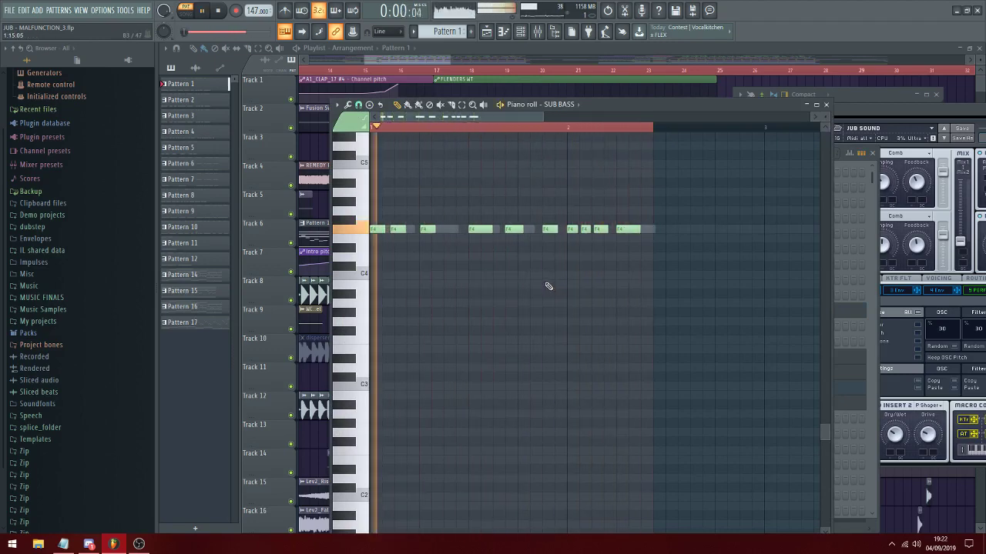
key(space)
Bring the SUB BASS Massive plugin window to the front and move it fully into view
key(F6)
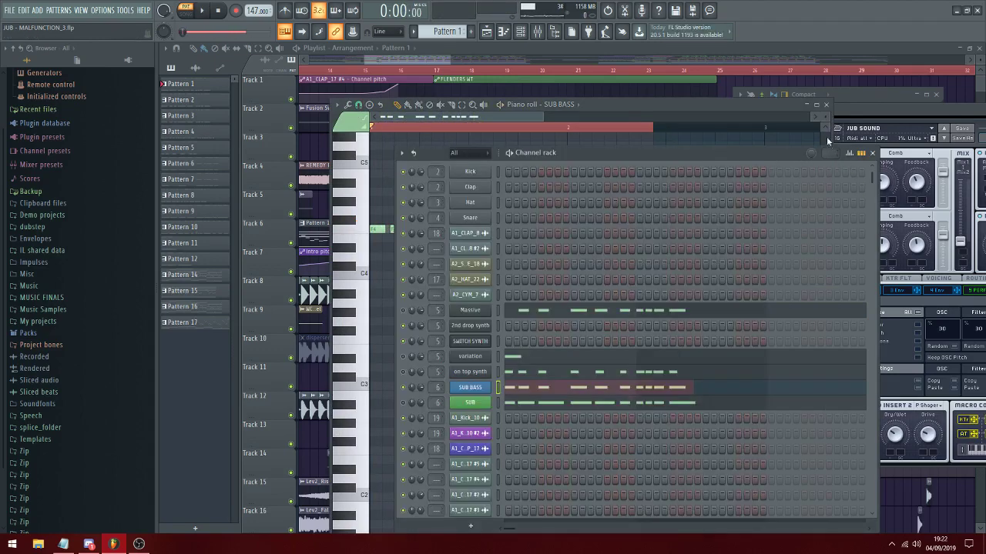
click(665, 99)
drag(664, 99, 622, 96)
Write in Notepad: "now i change the original patch into just a clean sine, but keeping all my previous volume LFO's and pitch envelopes."
click(63, 544)
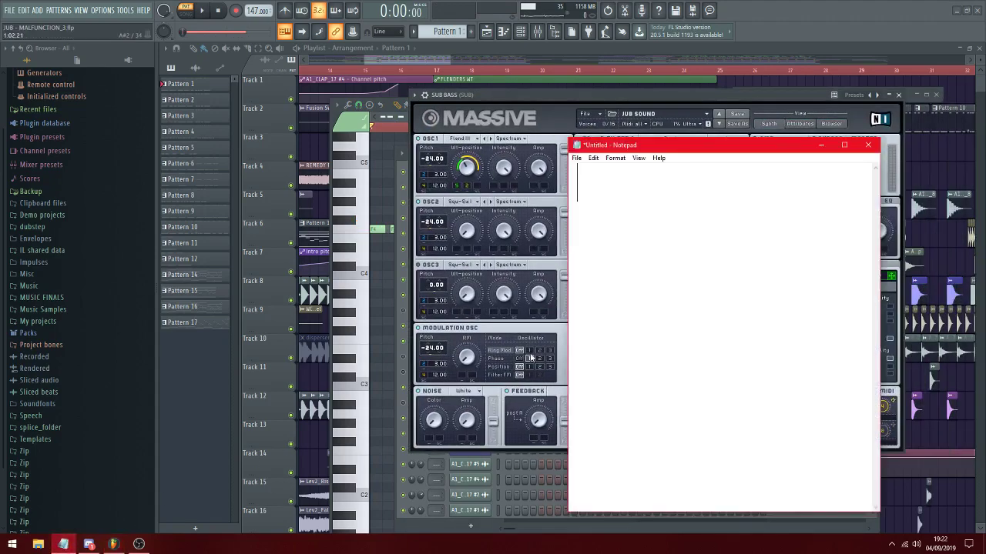
text(now i change the or)
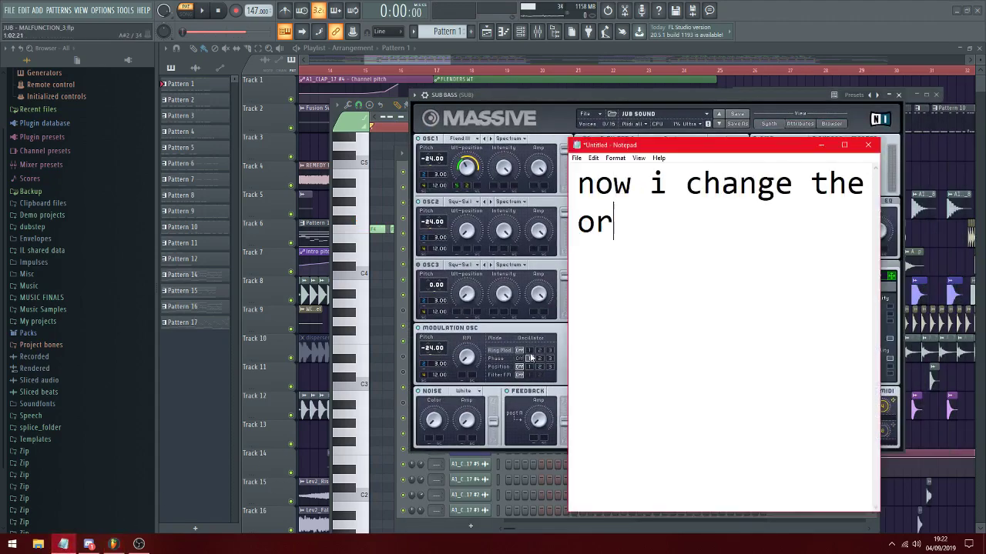
text(iginal patch in)
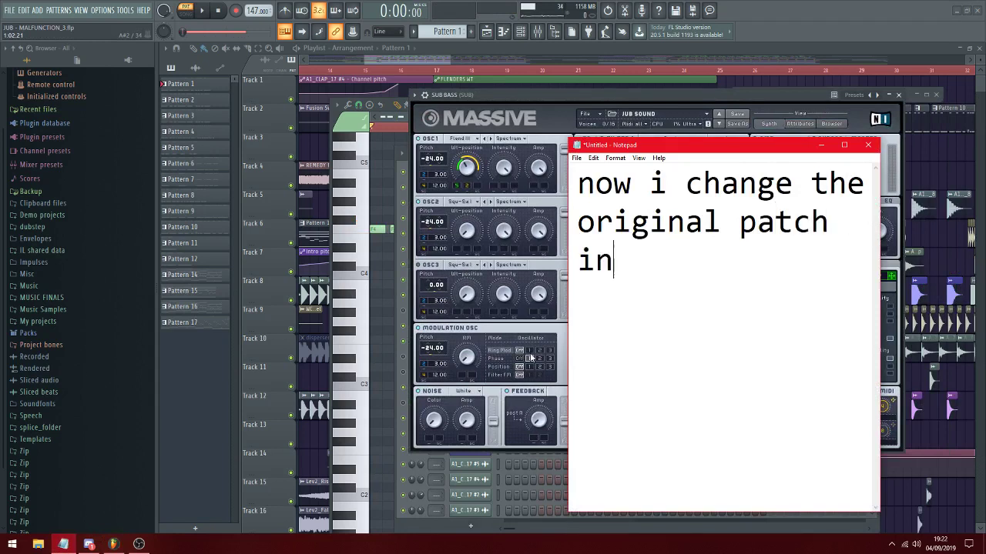
text(to just a clean sine)
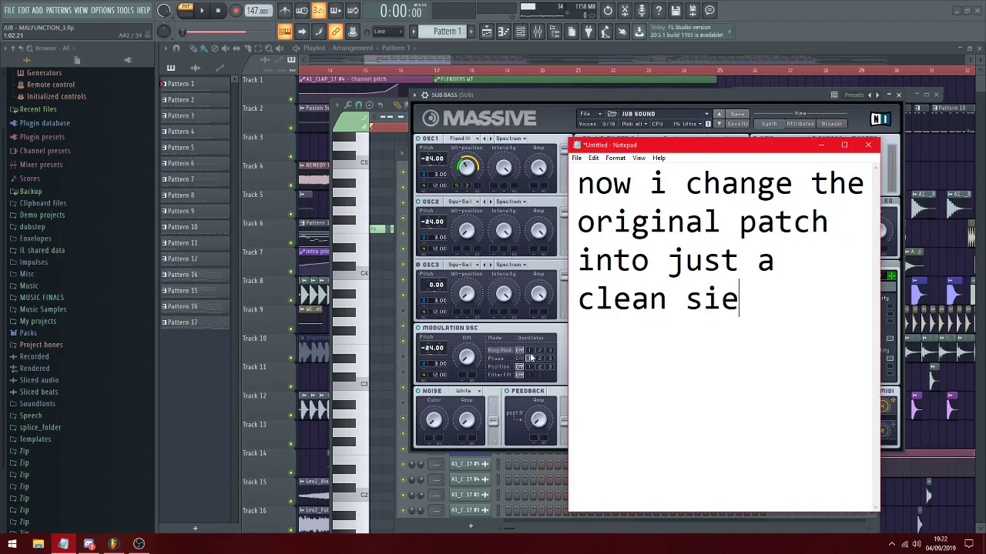
key(BackSpace)
text(ne, but keep)
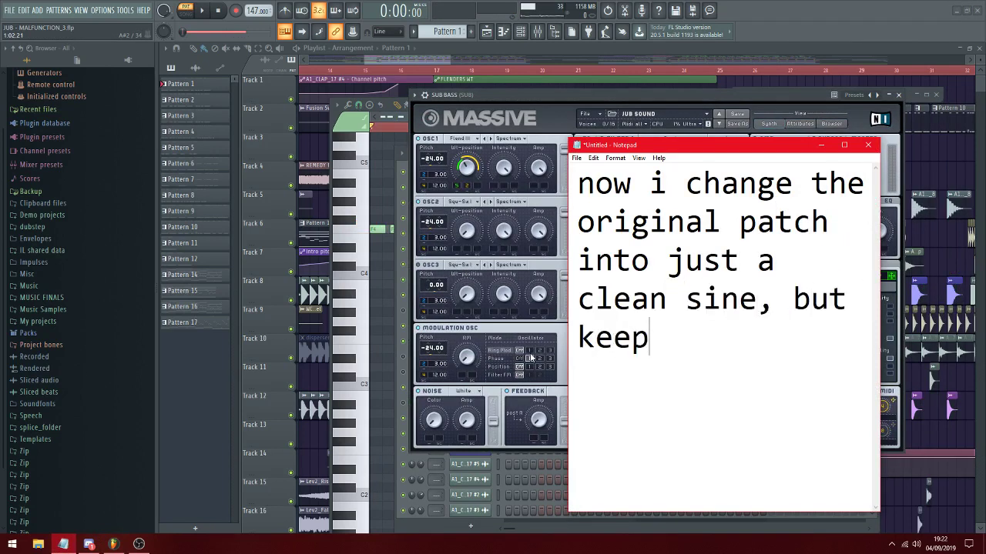
text(ing all my pre)
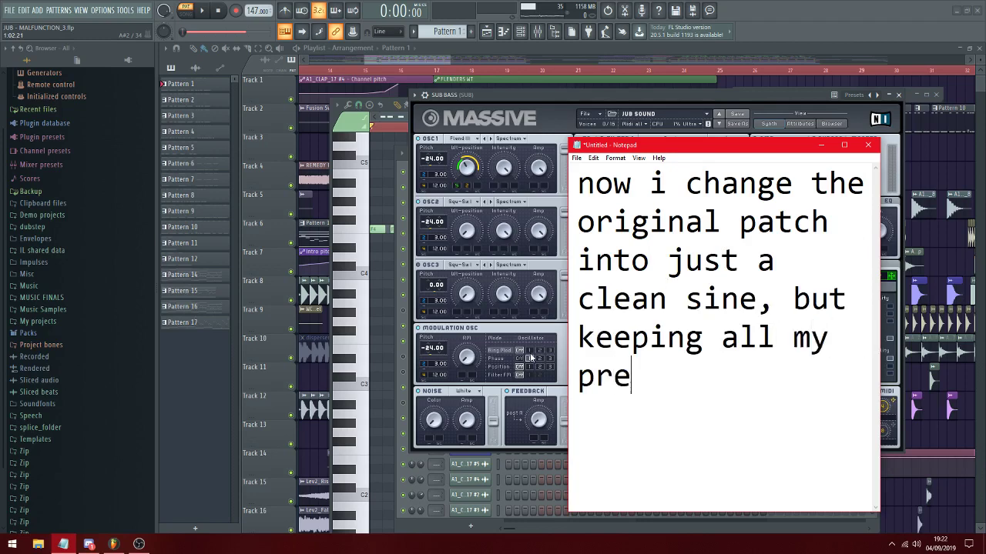
text(vious volume LF)
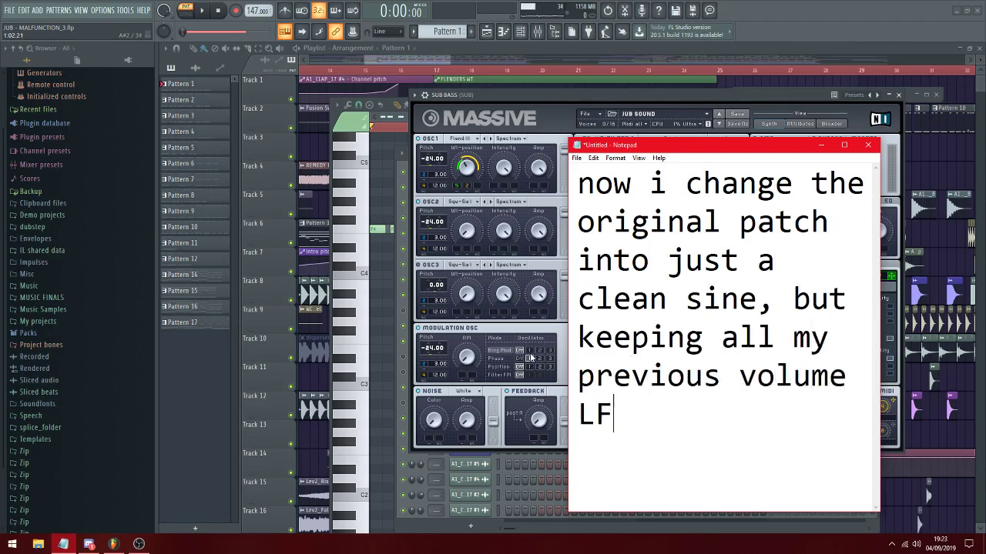
text(O's and pitch envelopes.)
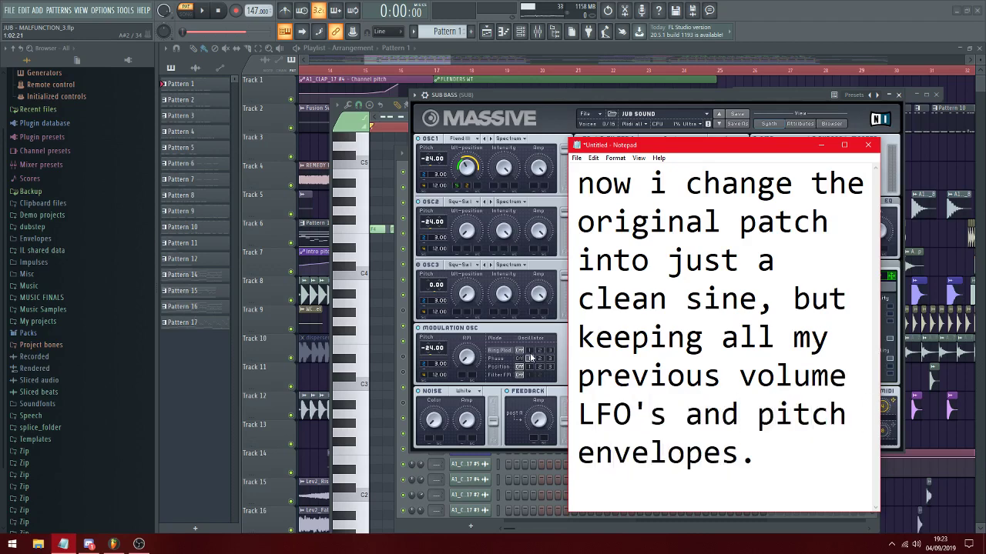
In the SUB BASS Massive, show the envelope 4 settings and set OSC1 to the Sin-Squ wavetable at position 0
click(437, 124)
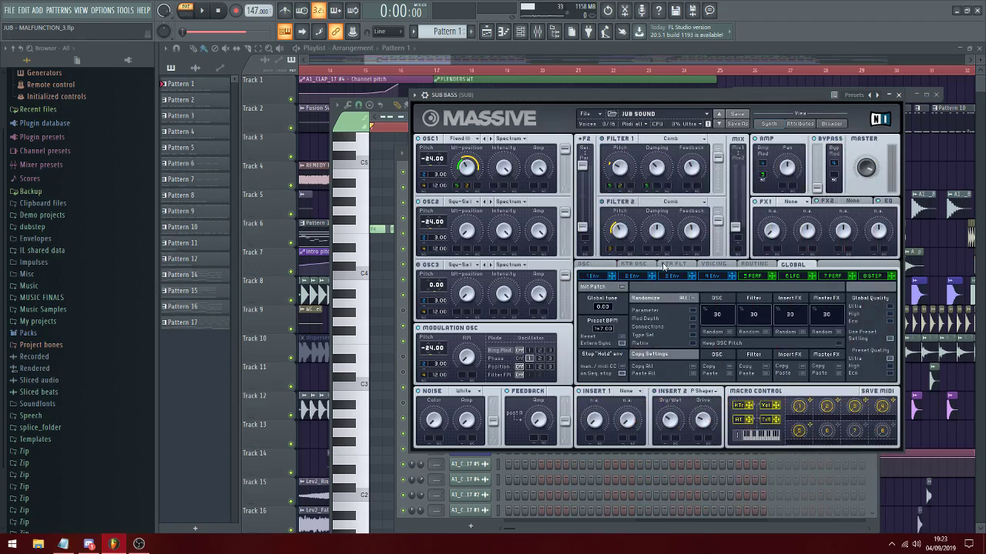
click(584, 265)
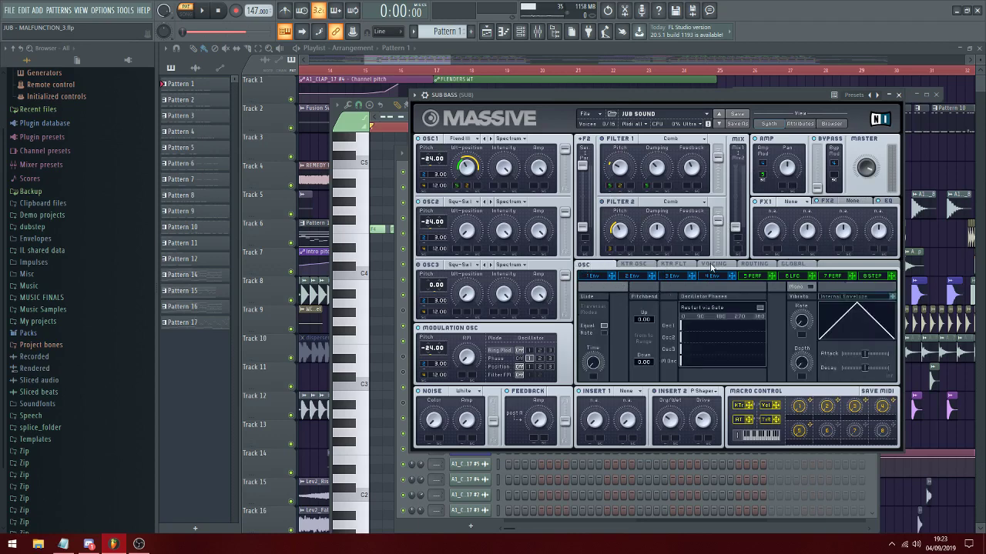
click(712, 265)
click(710, 277)
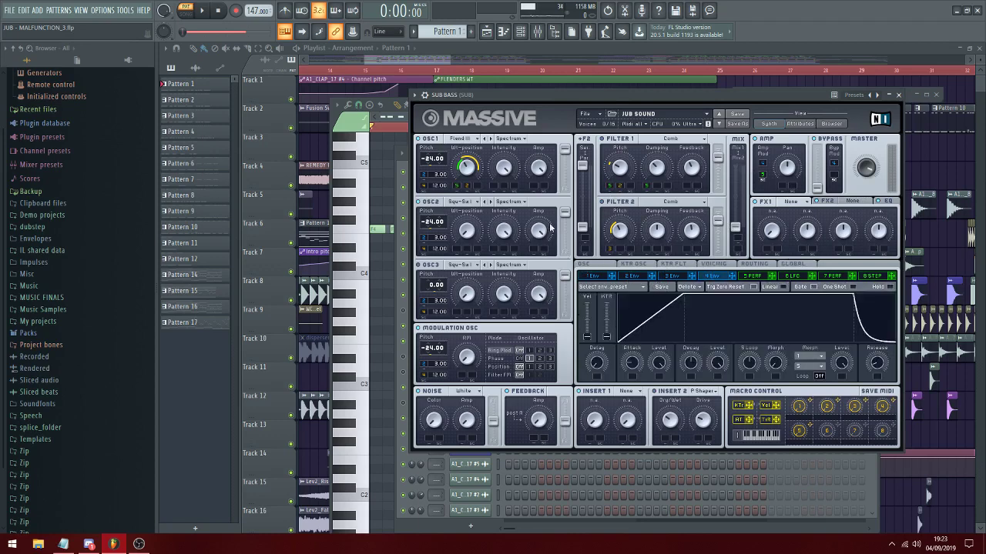
click(462, 140)
click(506, 171)
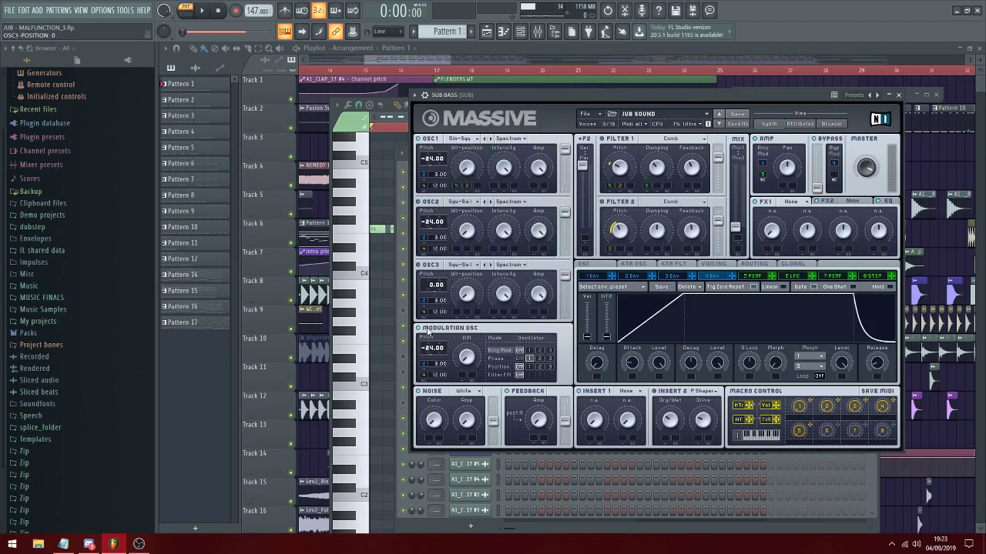
Write in Notepad "this means turning off every filter, effect that is going and having just a pure sine wave." and clear the note
key(alt+Tab)
key(ctrl+a)
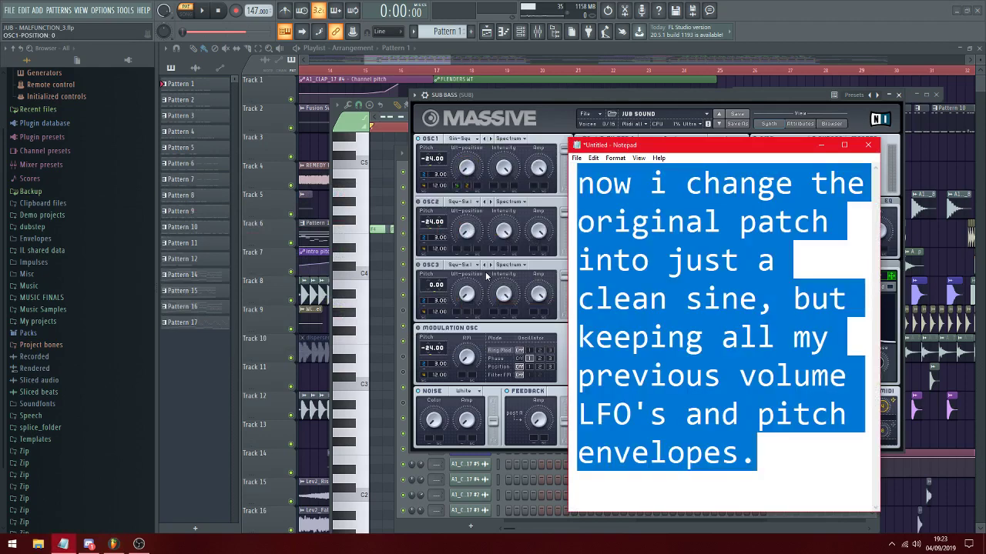
text(this means turning off e)
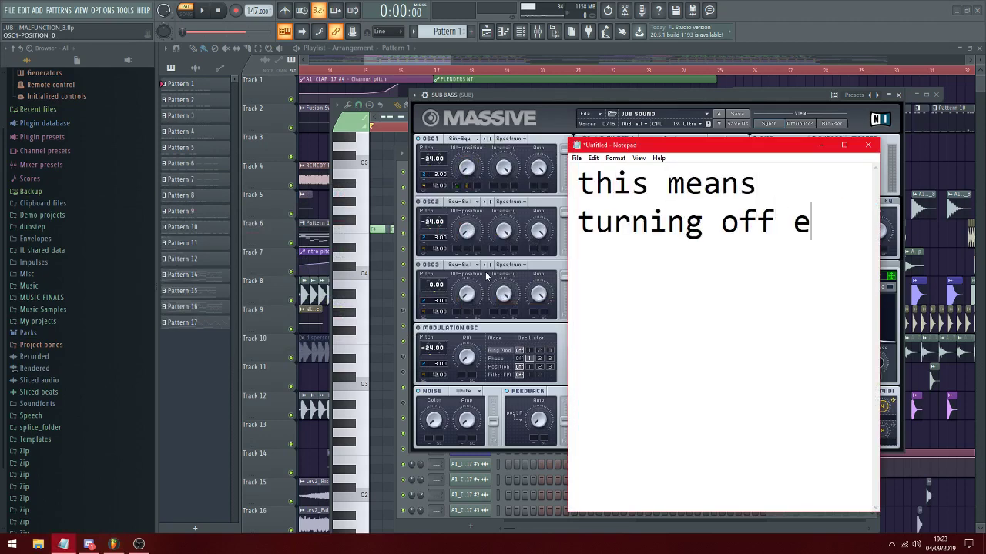
text(very filter, )
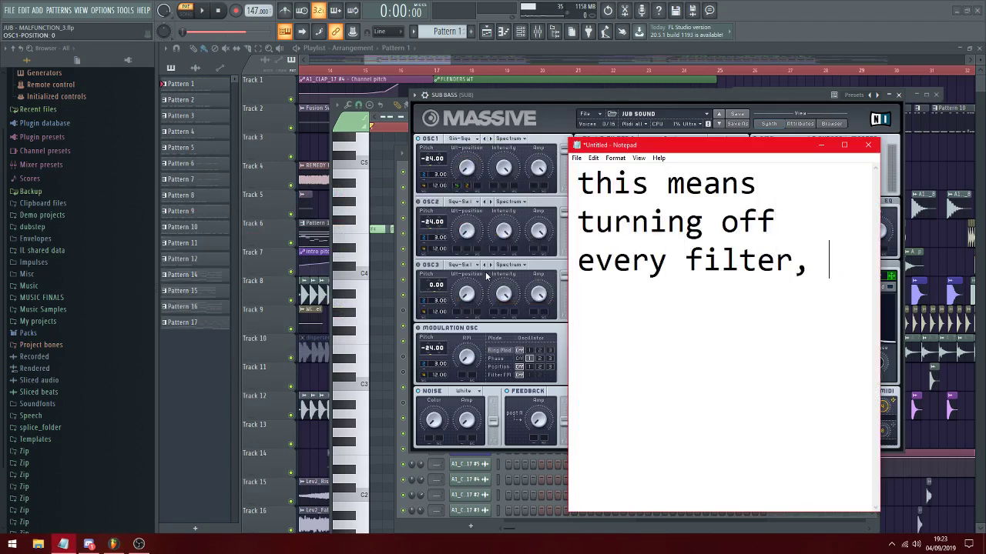
text(effect)
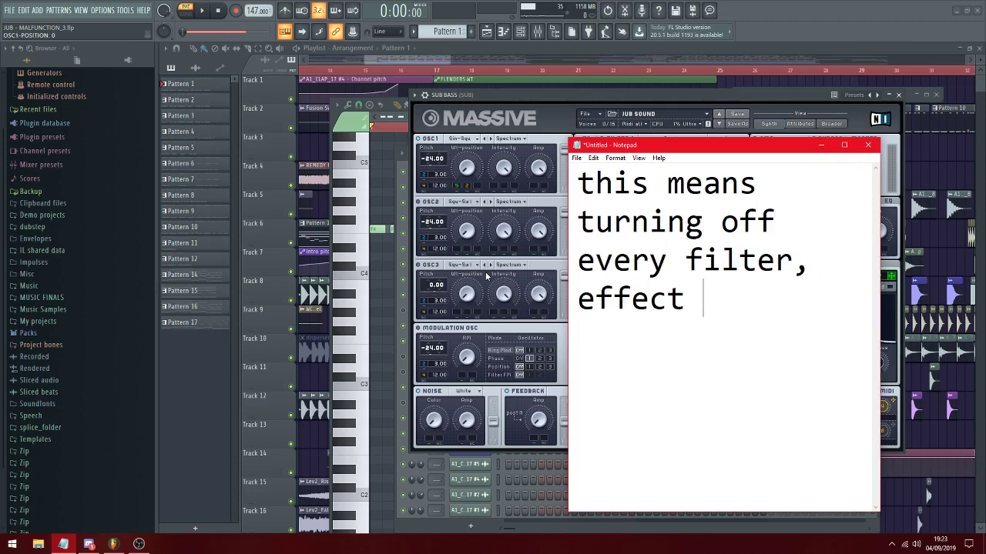
text( that is going a)
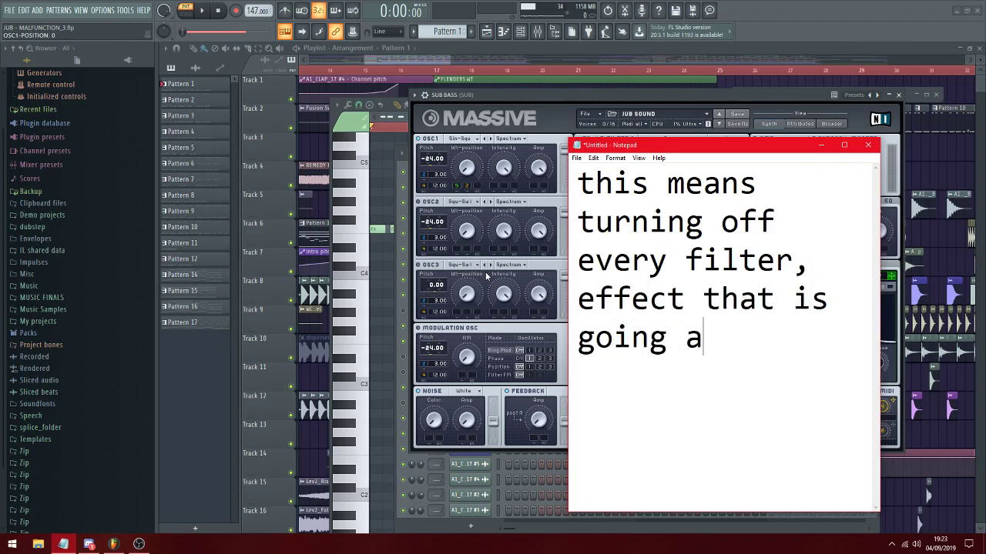
text(nd having just a pure sine w)
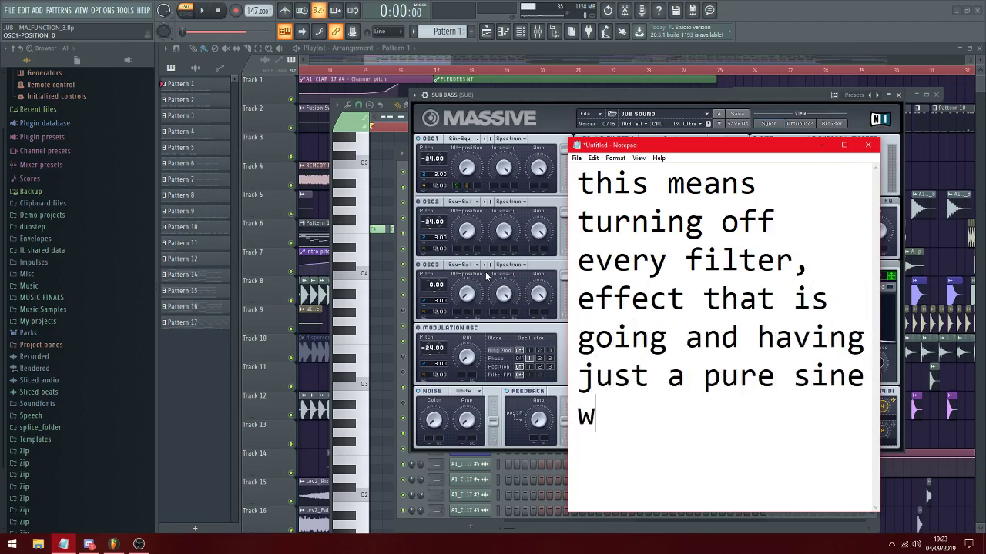
text( wave.)
key(ctrl+a)
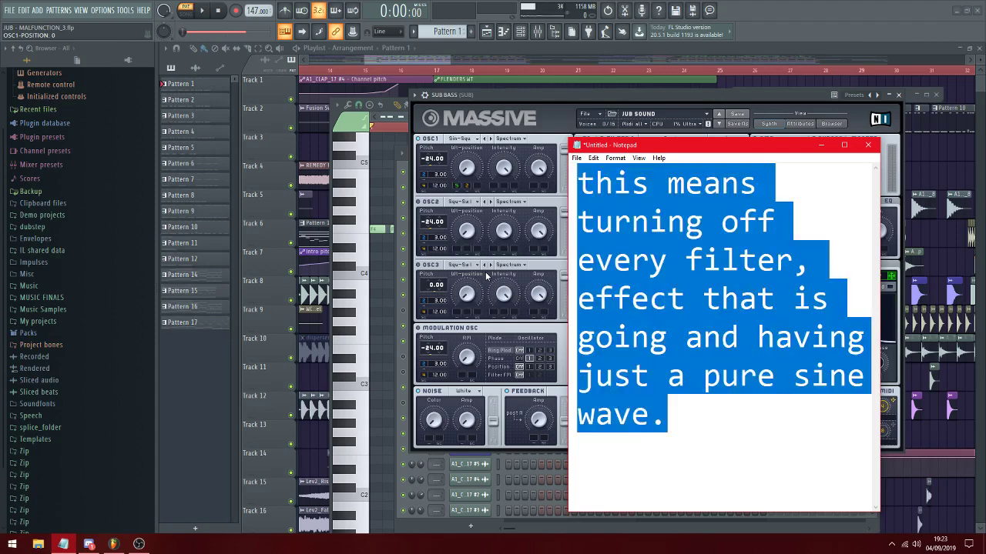
key(BackSpace)
Audition the pattern with the 5 Perf modulator settings displayed in the SUB BASS Massive, and bring Notepad back up
click(487, 276)
key(space)
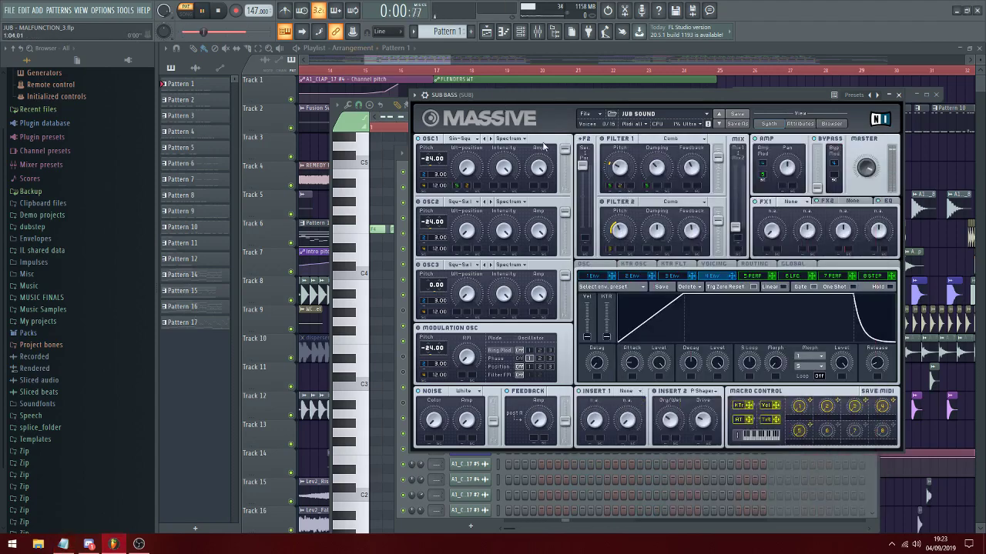
drag(617, 94, 590, 124)
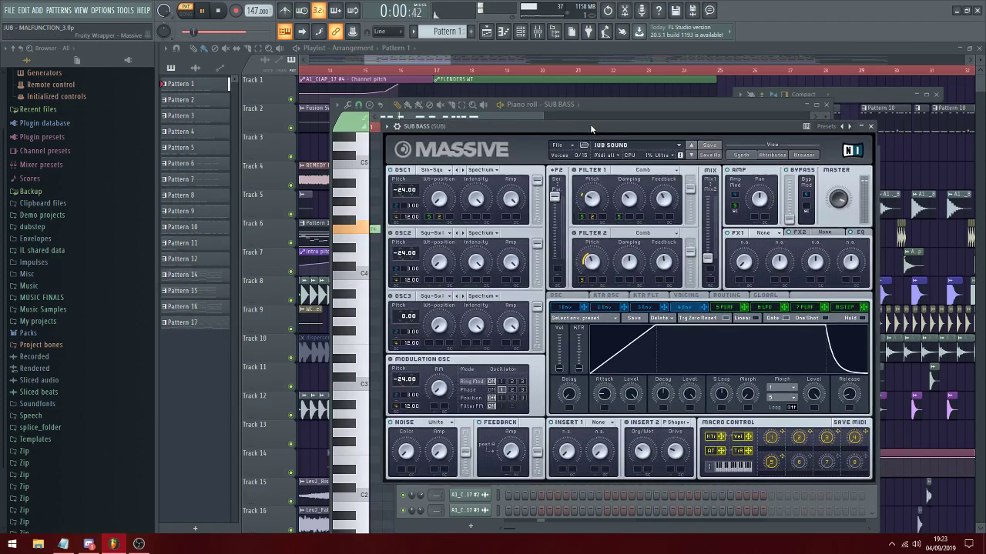
click(724, 307)
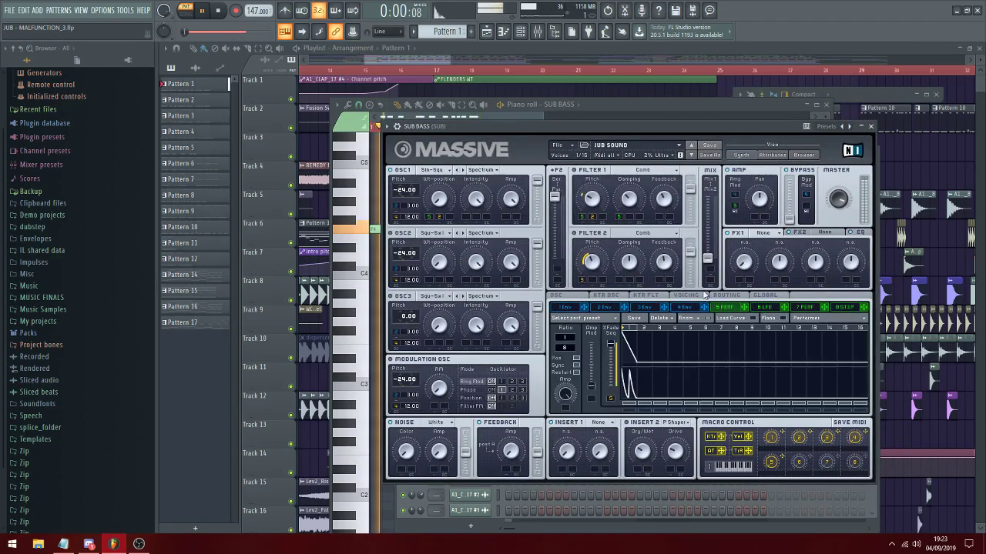
key(space)
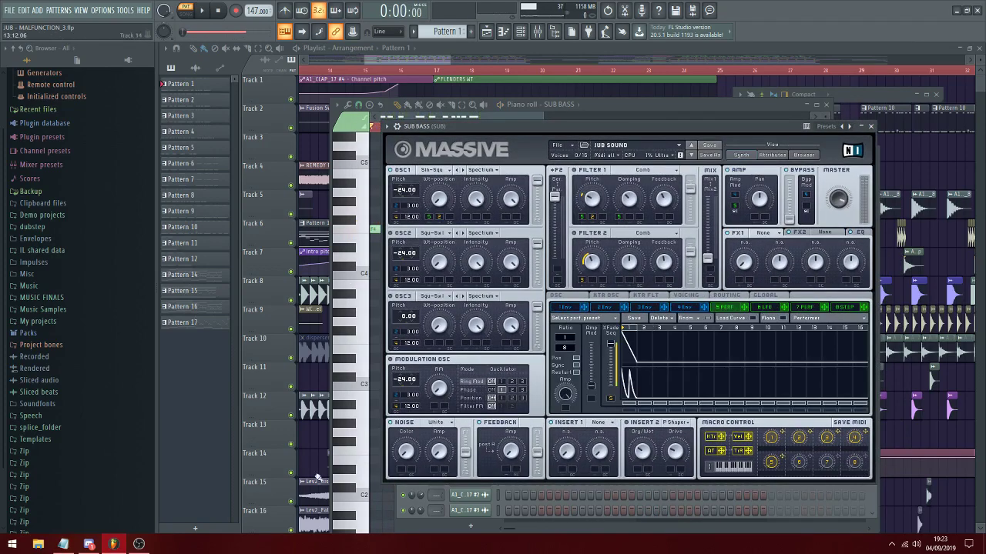
click(63, 544)
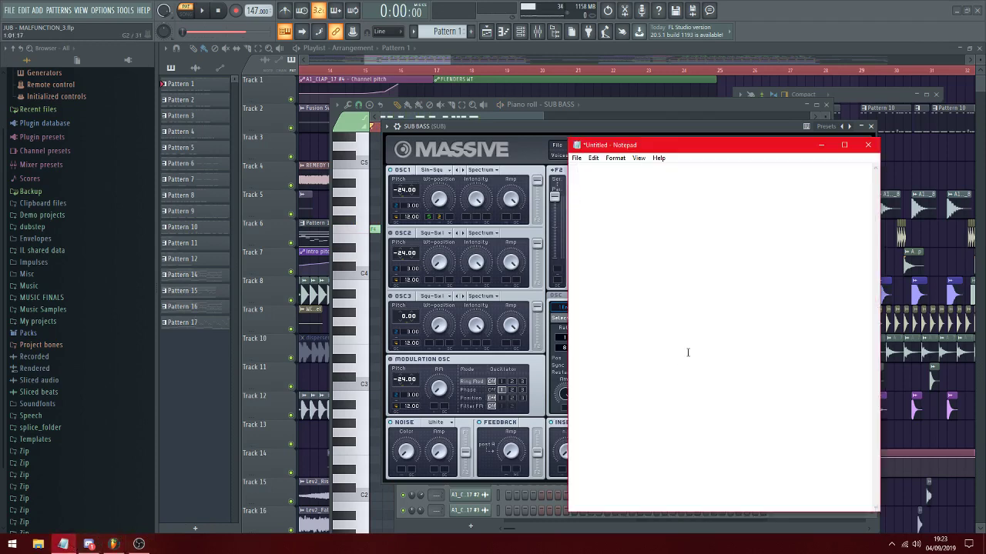
text(the vo)
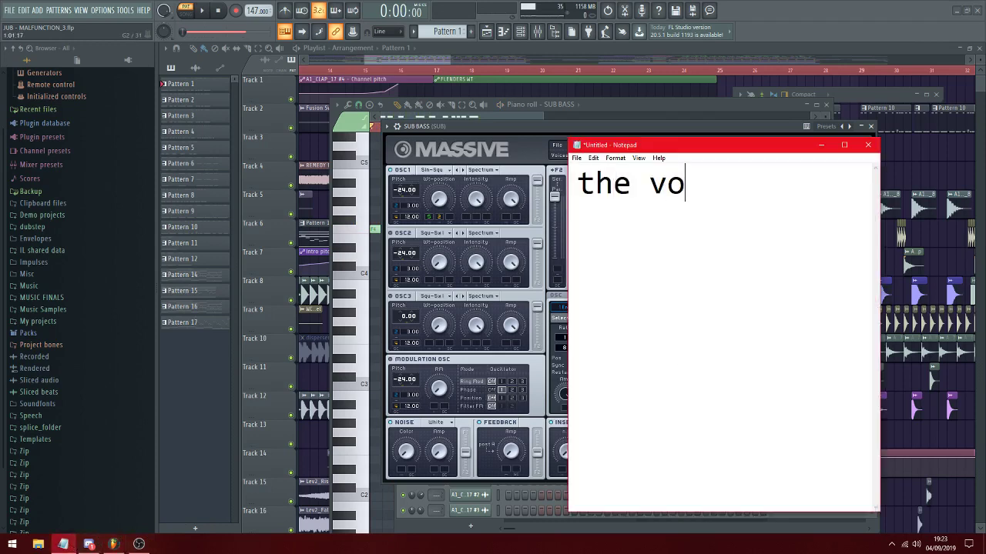
text(lume)
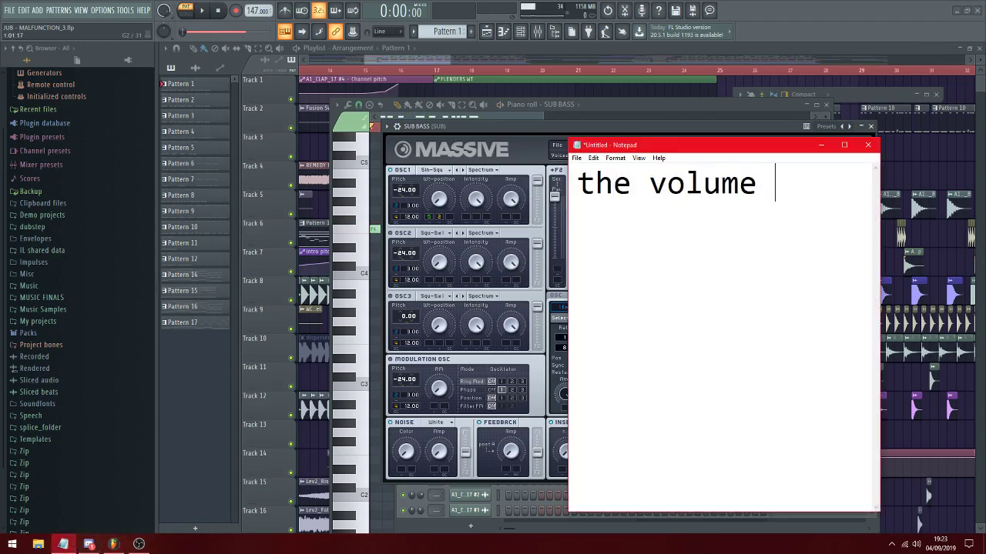
text( automation is here)
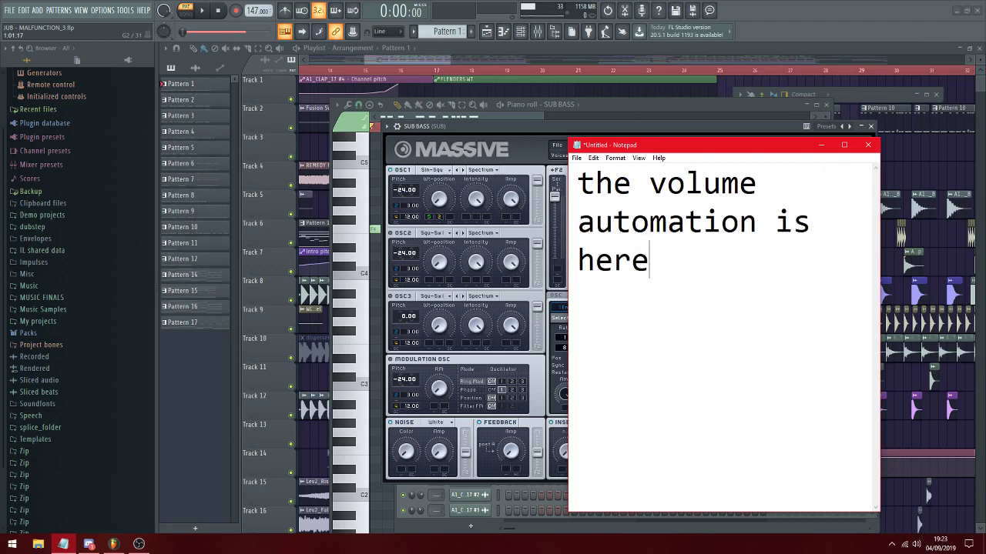
text( is cli)
key(ctrl+a)
key(BackSpace)
Write in Notepad: "the volume automation that is hear is clicking a bit. so i will add a slight attack"
text(the vo)
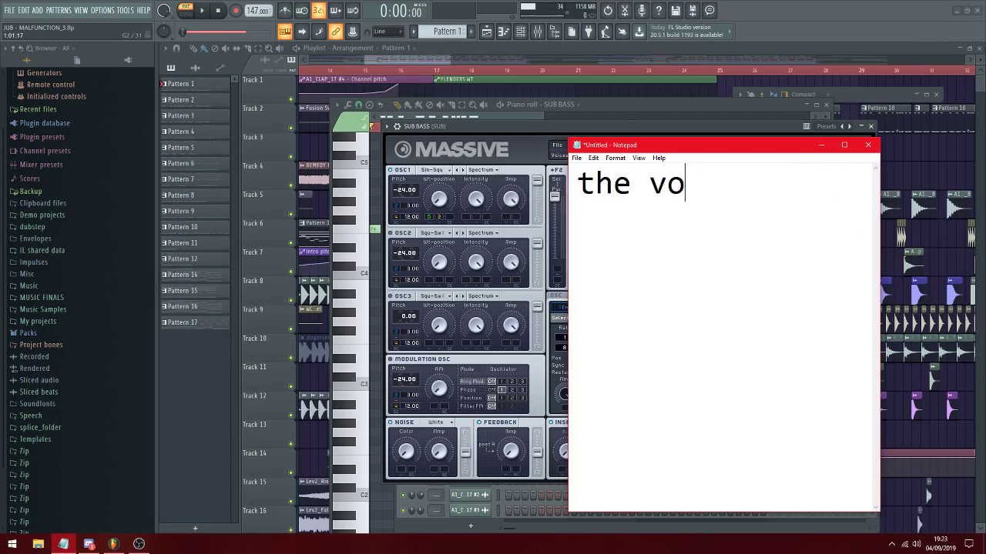
text(lume automation)
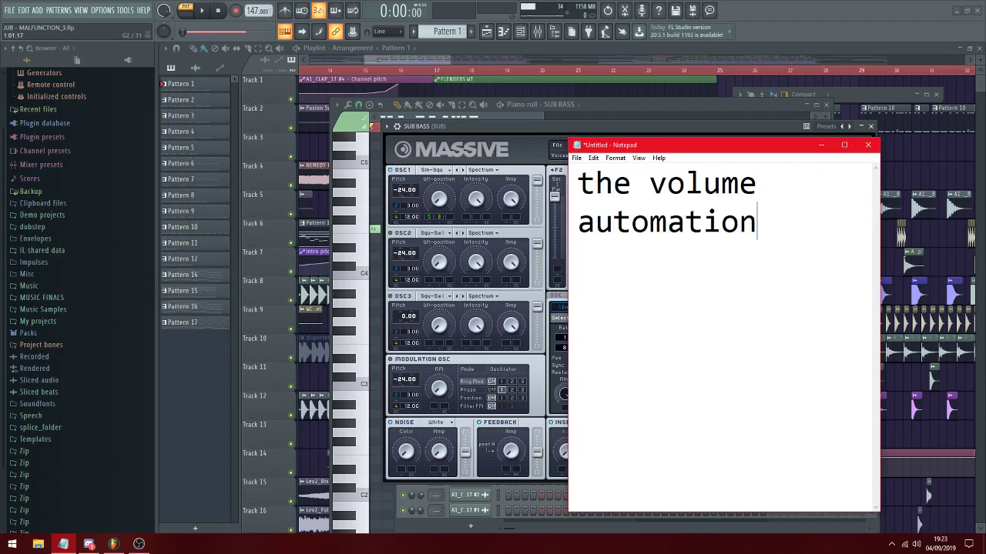
text( that is hear is clicking )
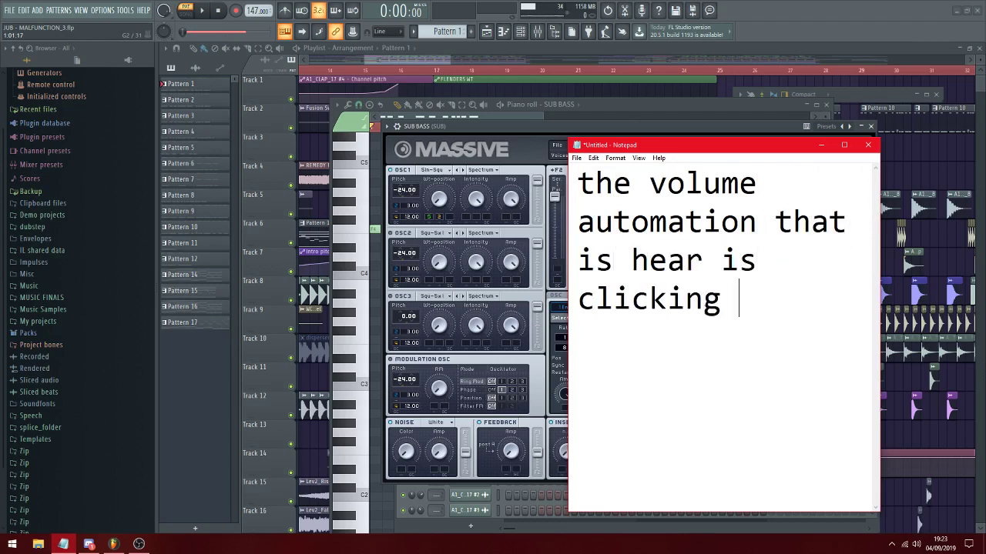
text(a bit. so i will )
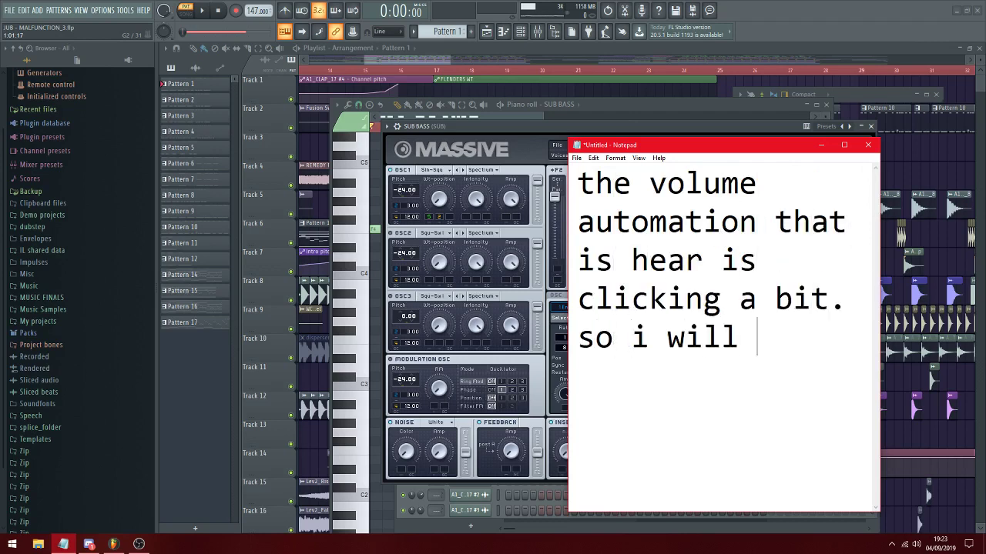
text(add a slight att)
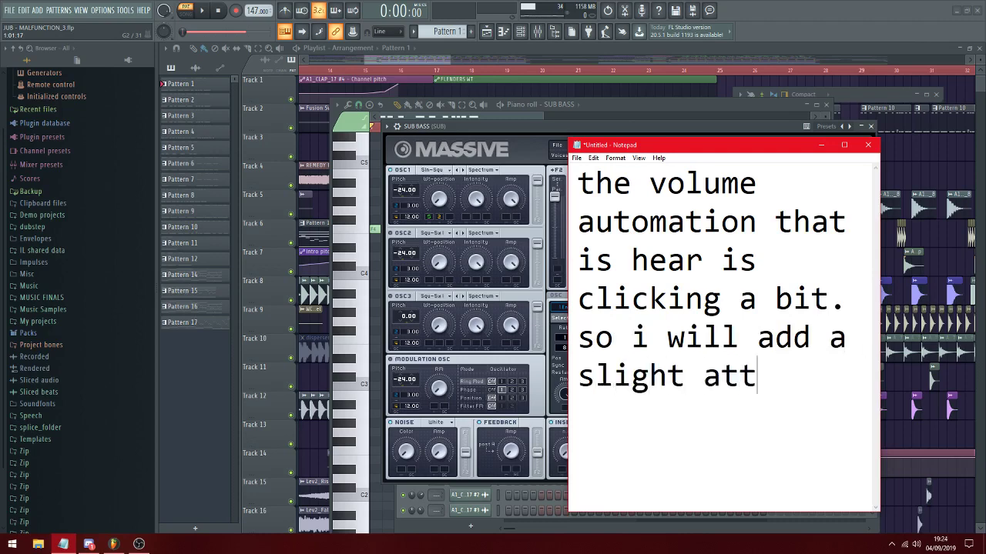
text(ack)
With the pattern playing, set envelope 4's attack to 28 in the SUB BASS Massive and lengthen its release
click(557, 124)
key(space)
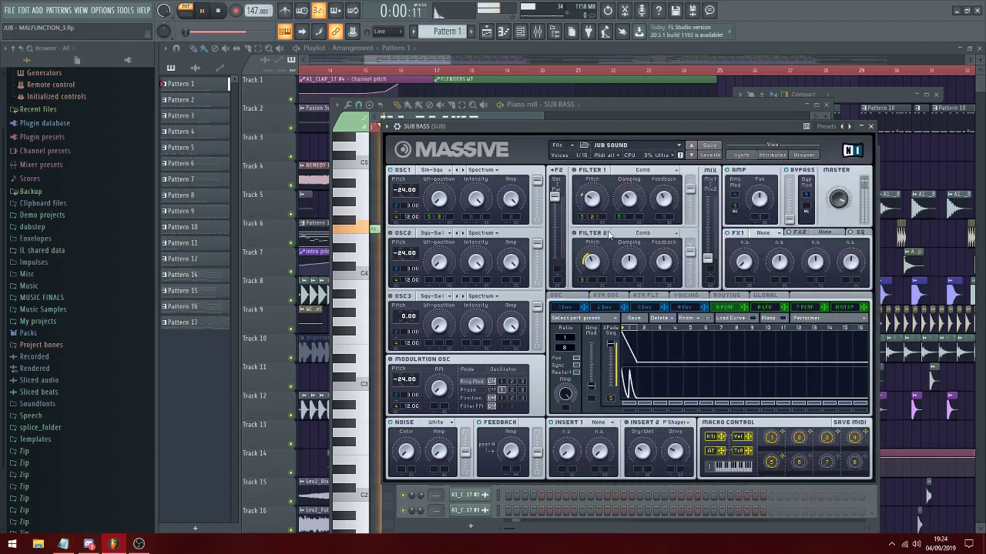
drag(603, 396, 610, 391)
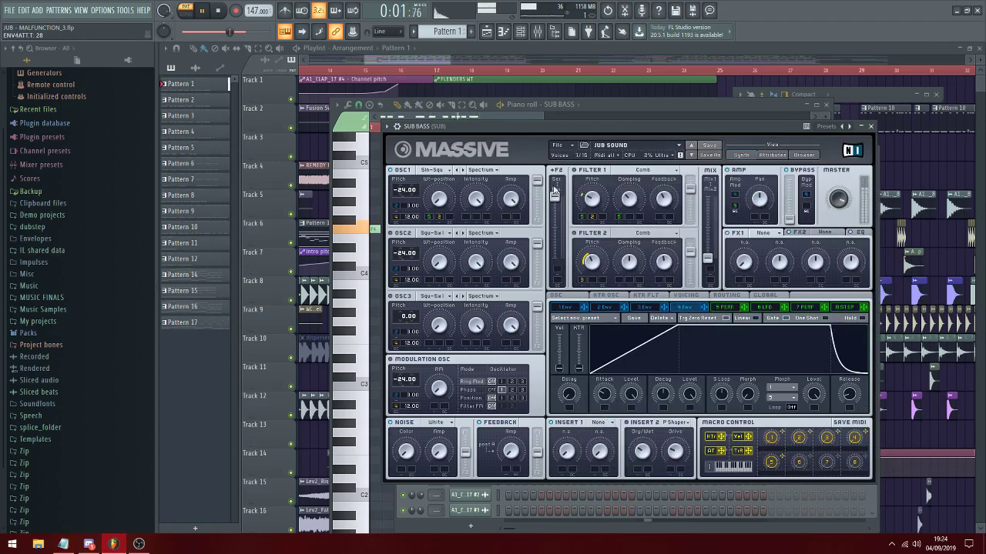
drag(846, 393, 847, 377)
Replace the Notepad text with "and also a release to stop the clicking." and return to FL Studio with playback stopped
click(63, 544)
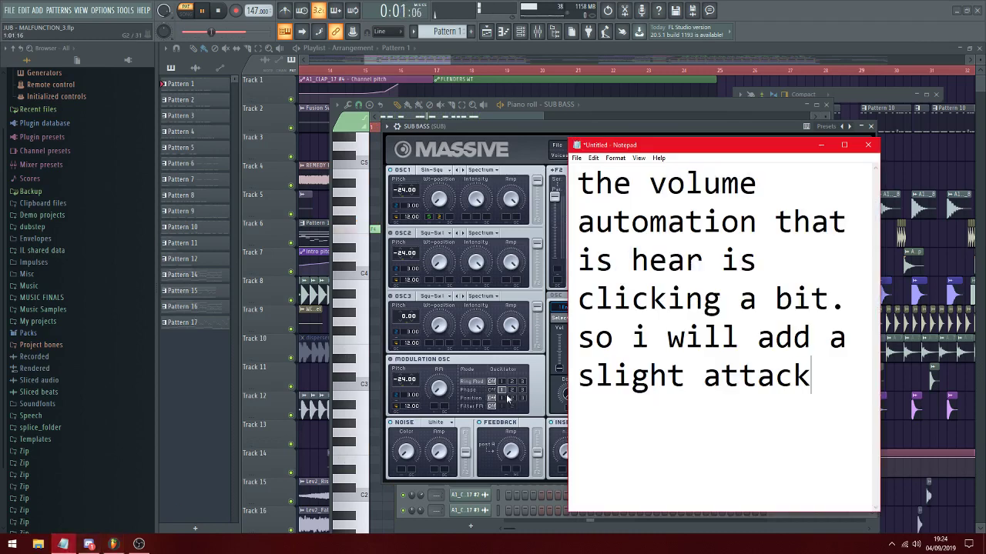
key(ctrl+a)
text(and also a re)
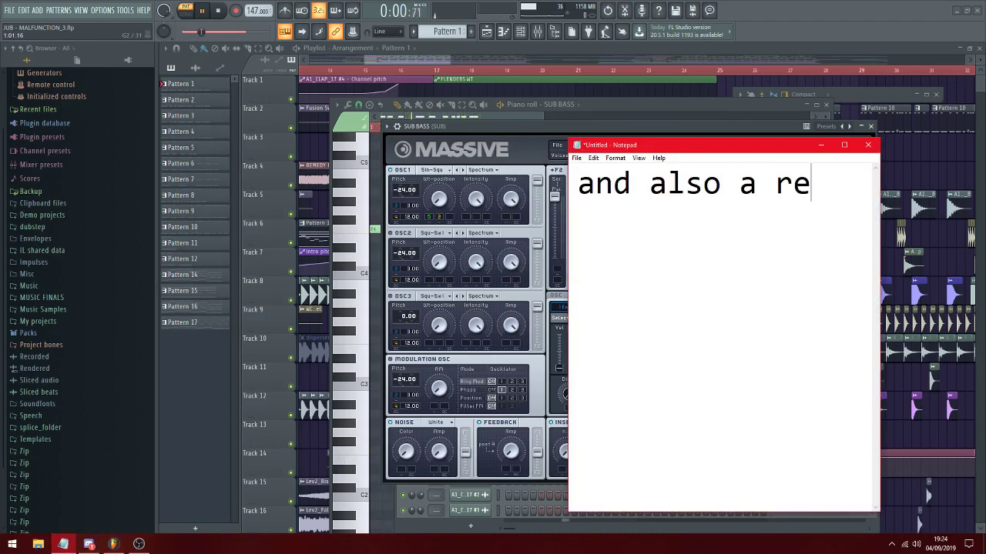
text(lease to stop the clicking.)
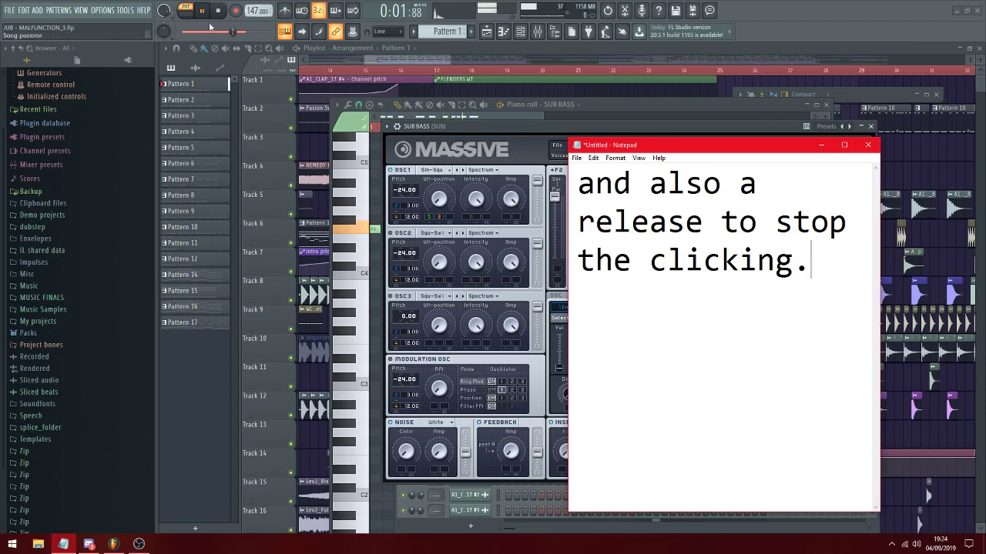
key(alt+Tab)
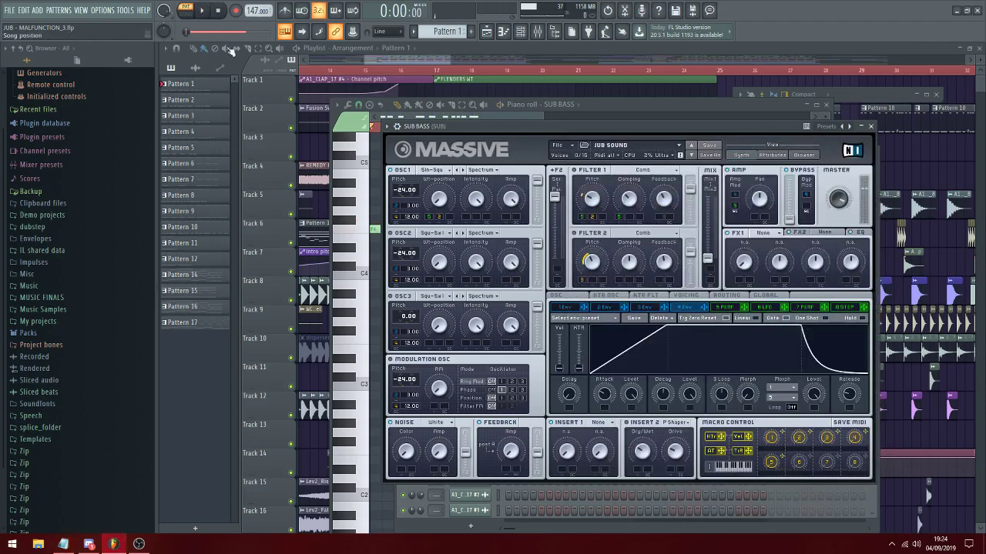
Replace the Notepad text with "next I have a few effects I want to add to the sub to make it more powerful."
key(alt+Tab)
key(ctrl+a)
text(ne)
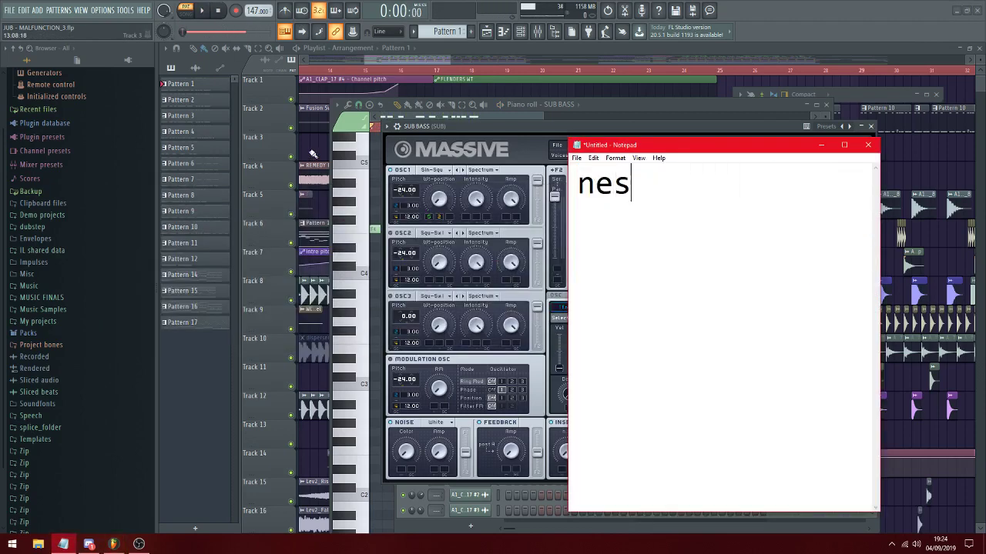
text(xt I have a few ef)
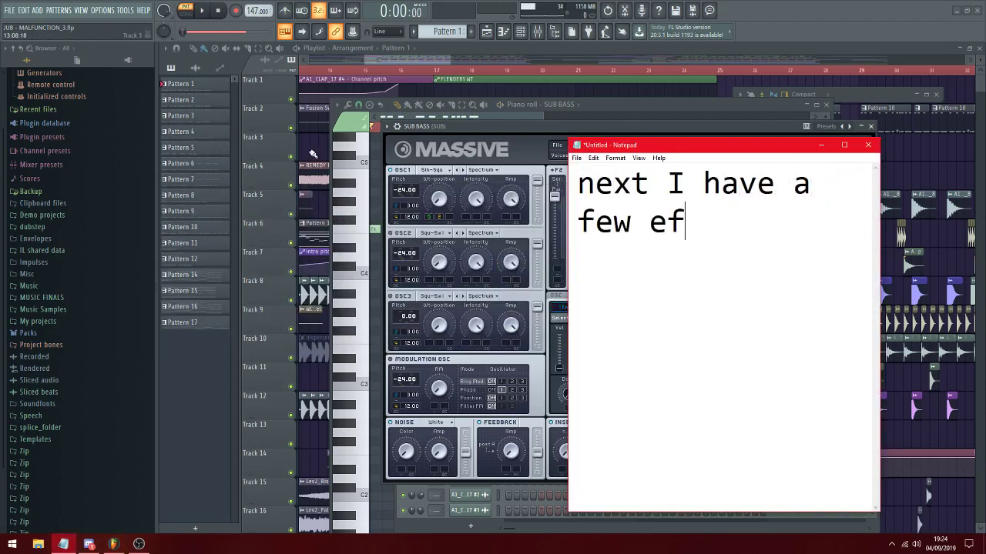
text(fects I want to add t)
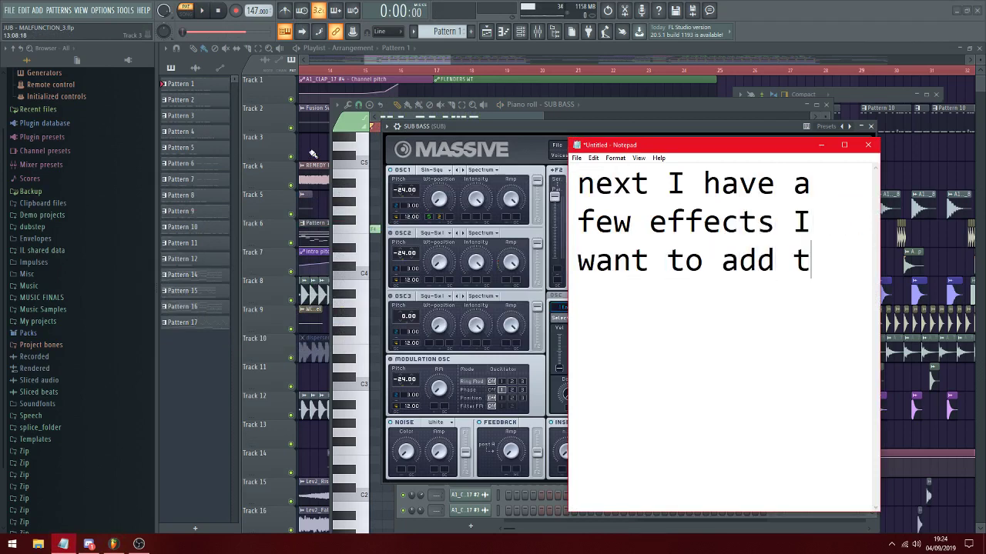
text(heethe s)
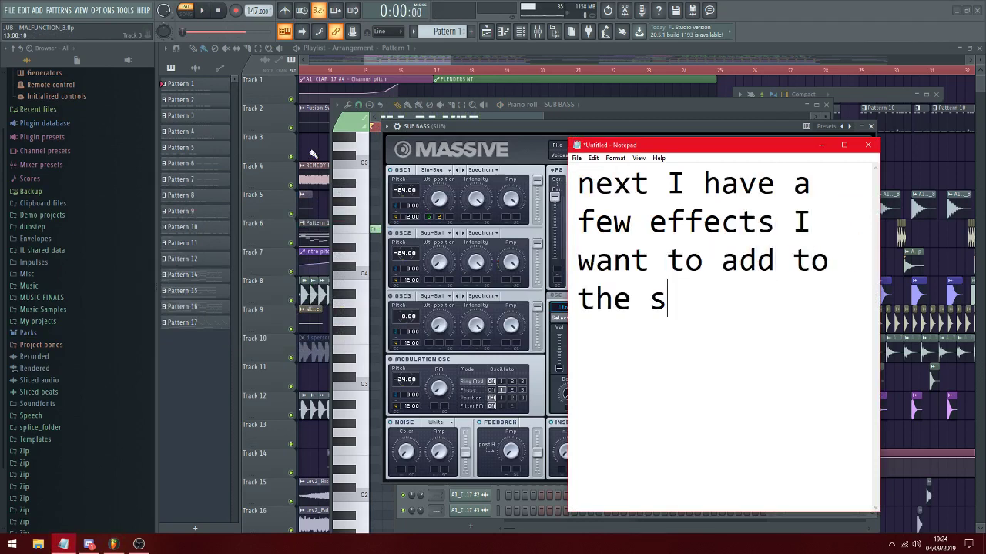
text(ub to make it more powerful.)
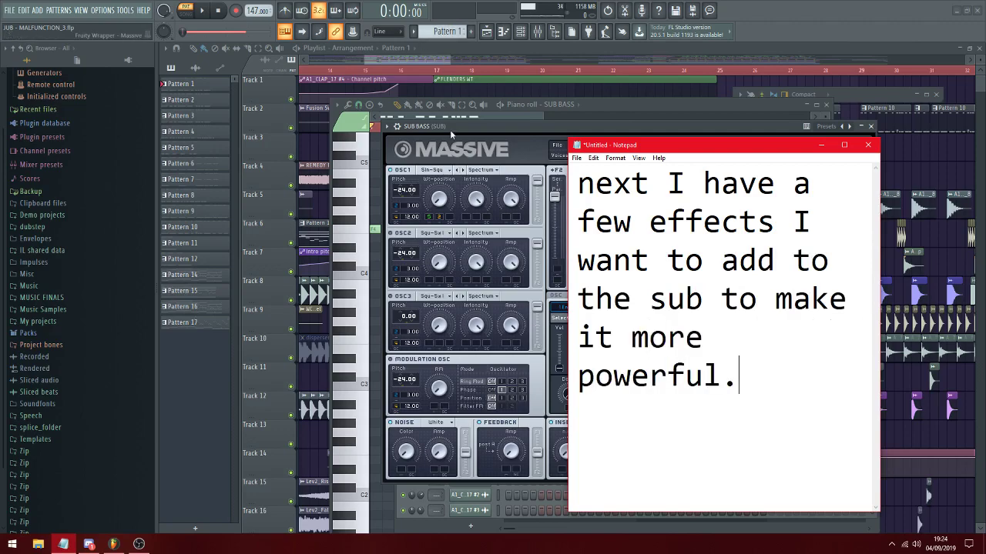
Move the Massive window aside and show the mixer, repositioned and enlarged over the channel rack with the SUB track's effect slots visible
drag(450, 127, 510, 123)
click(390, 132)
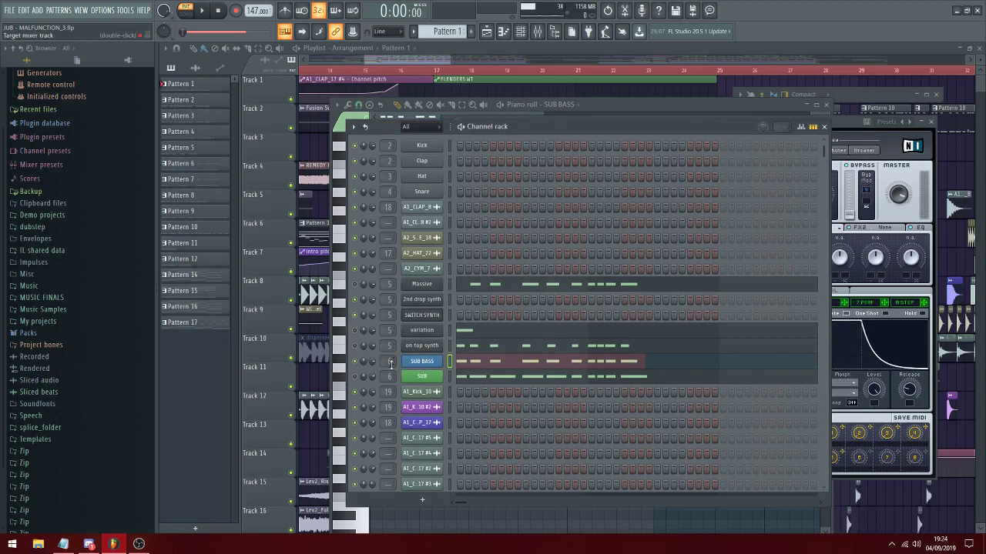
click(81, 10)
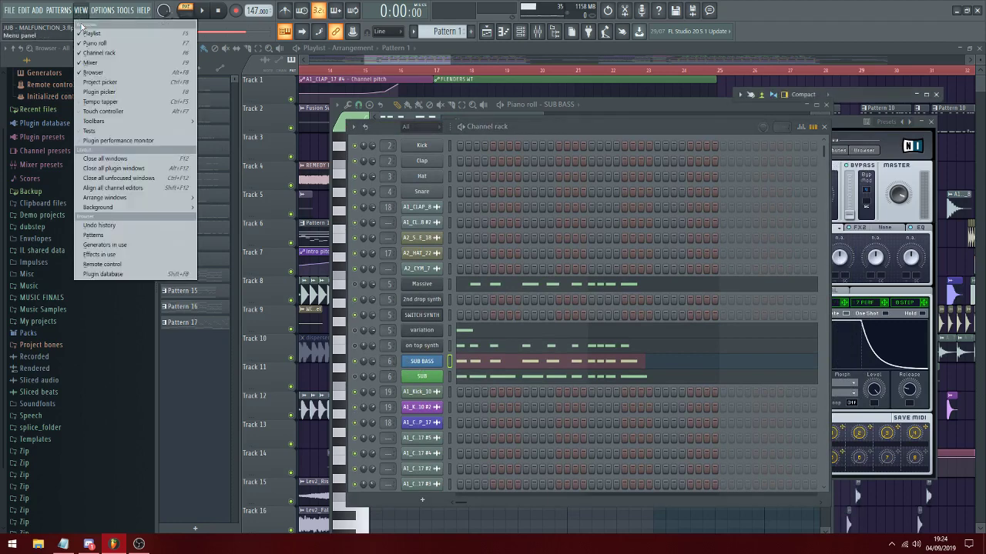
click(88, 62)
click(84, 11)
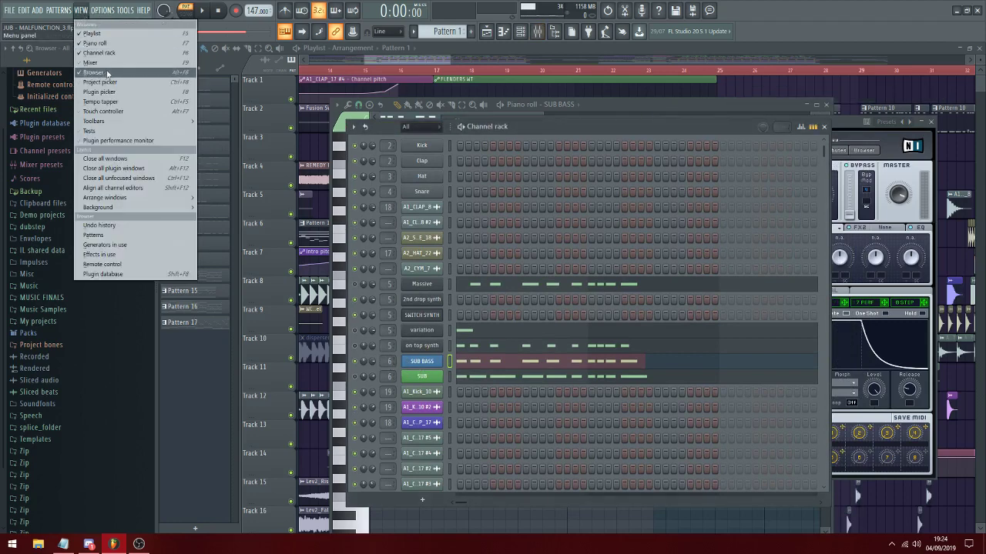
click(92, 66)
drag(845, 96, 560, 116)
drag(228, 340, 262, 496)
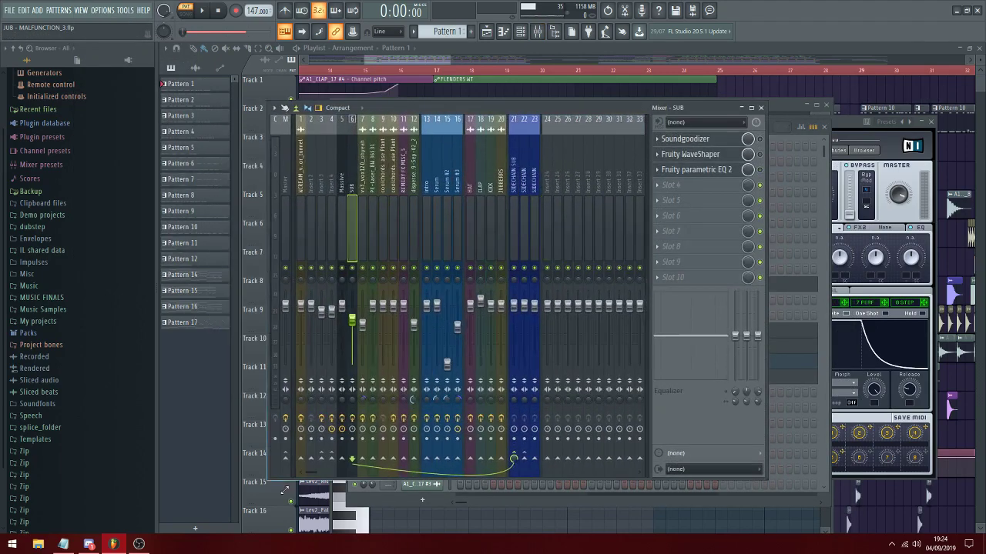
Reposition the mixer window and open the SUB track's Soundgoodizer
drag(534, 101, 595, 99)
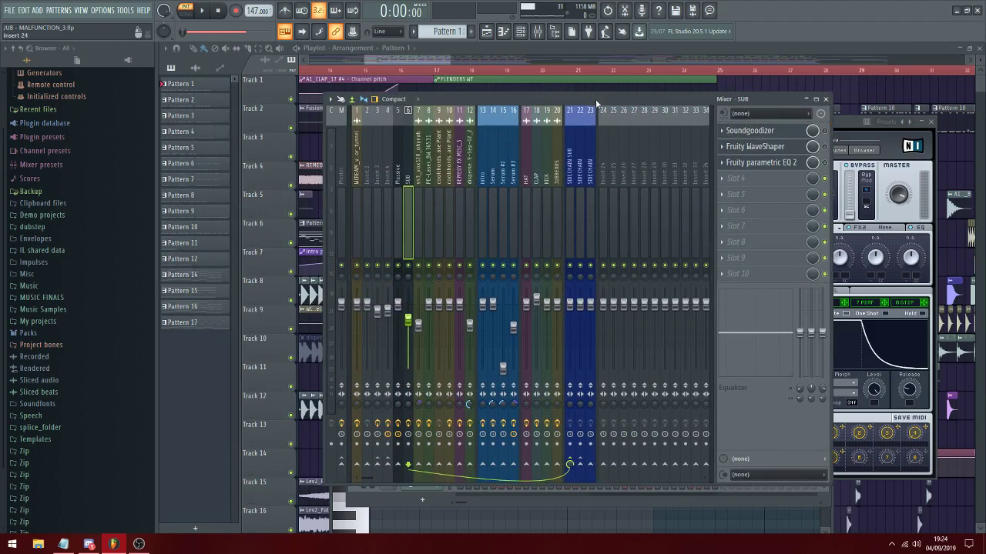
click(749, 129)
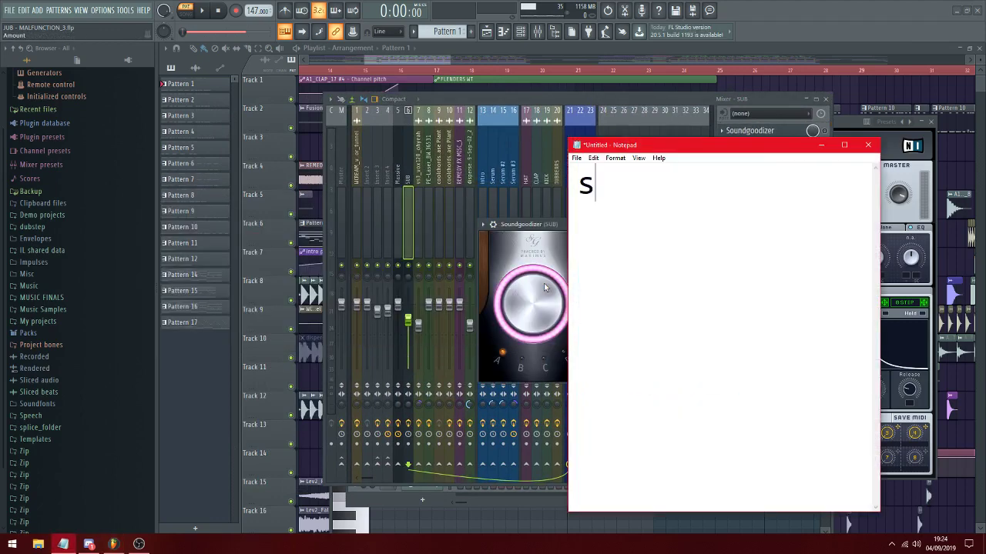
Write "step 1: cheating and using soundgoodizer to compress and add saturation." in Notepad
text(tep 1: cheating and)
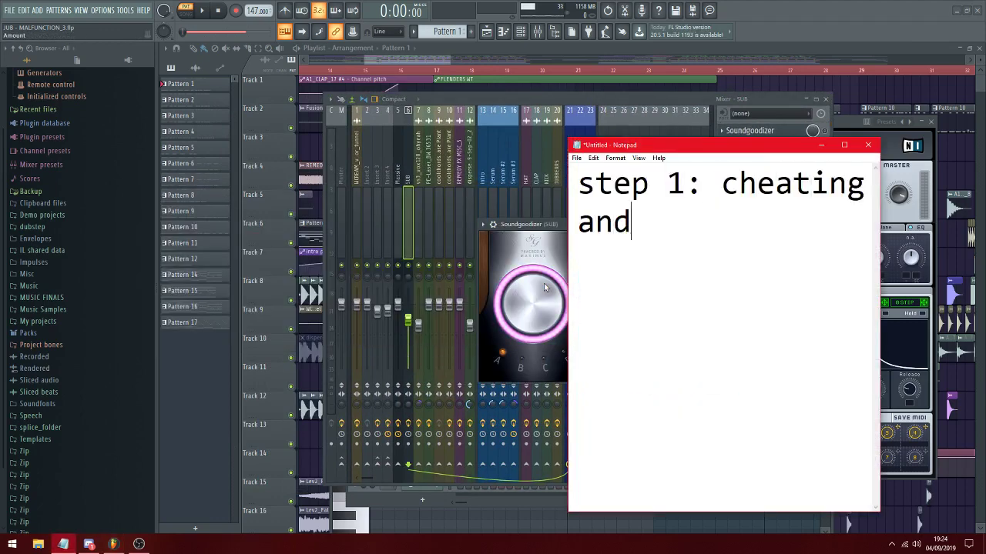
text( using soundgoodiz)
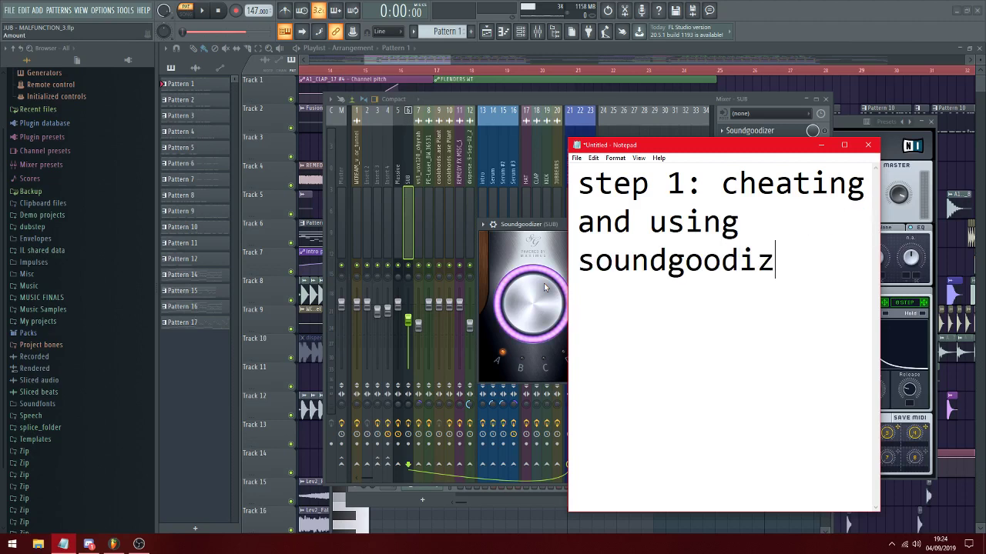
text(er to compress and )
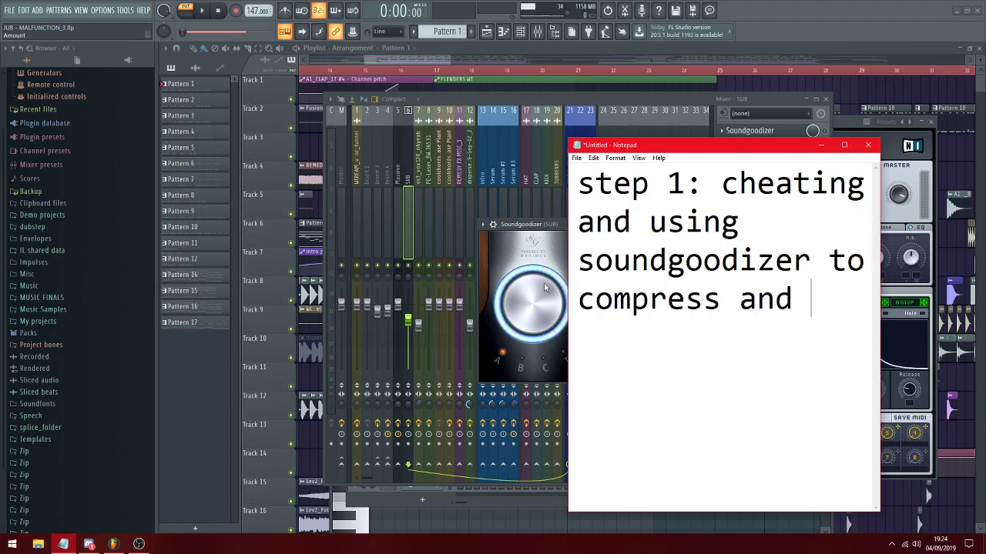
text(add sat)
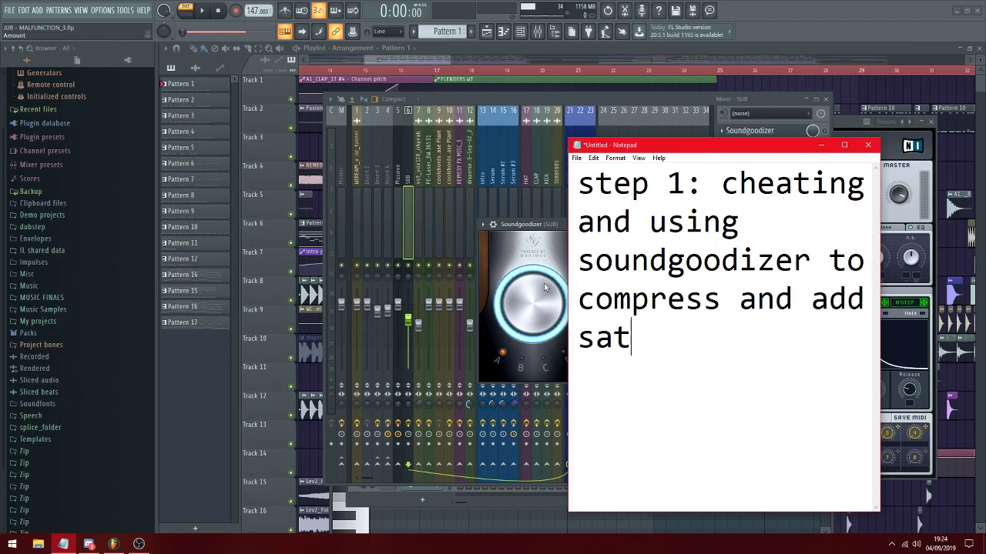
text(uration.)
Replace the Notepad text with "you can achieve this with any compressor and saturation plugin but soundgoodizer is quick and easy." and clear it
key(ctrl+a)
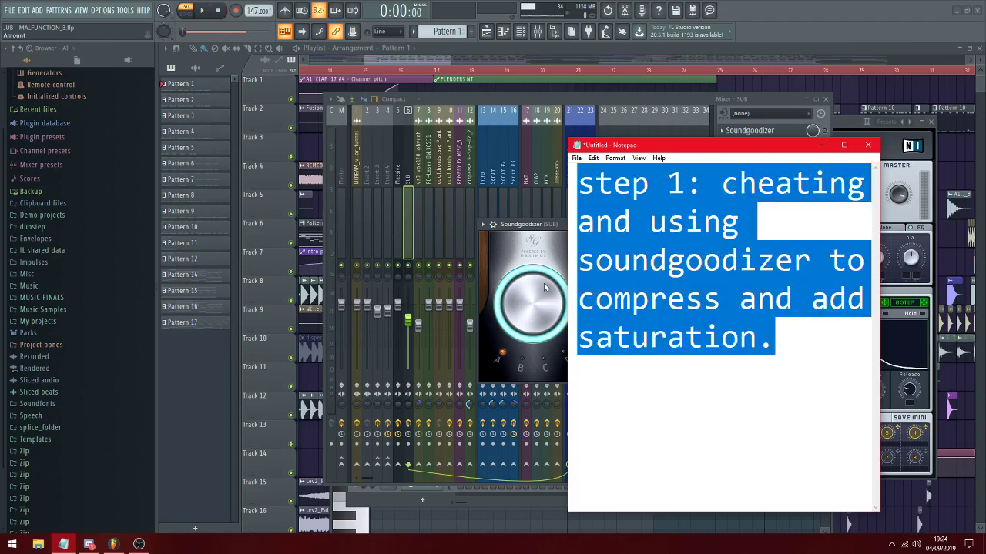
key(BackSpace)
text(you can achieve wi)
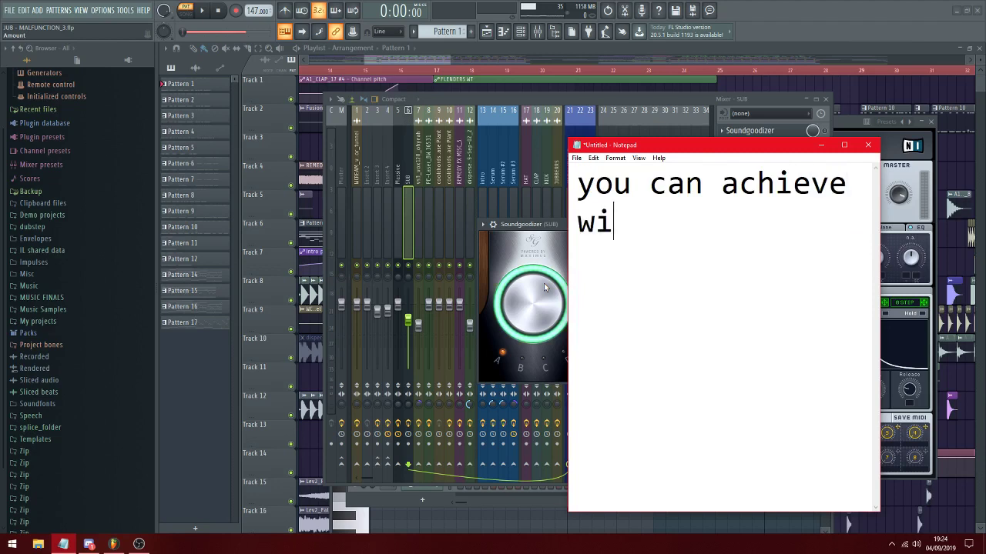
key(BackSpace)
key(BackSpace)
text(this with an)
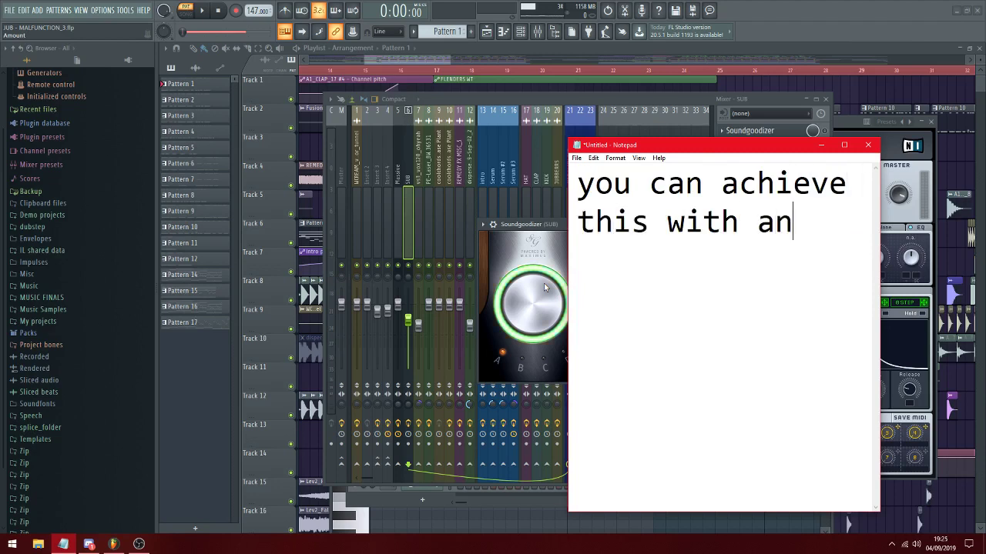
text(y compressor and )
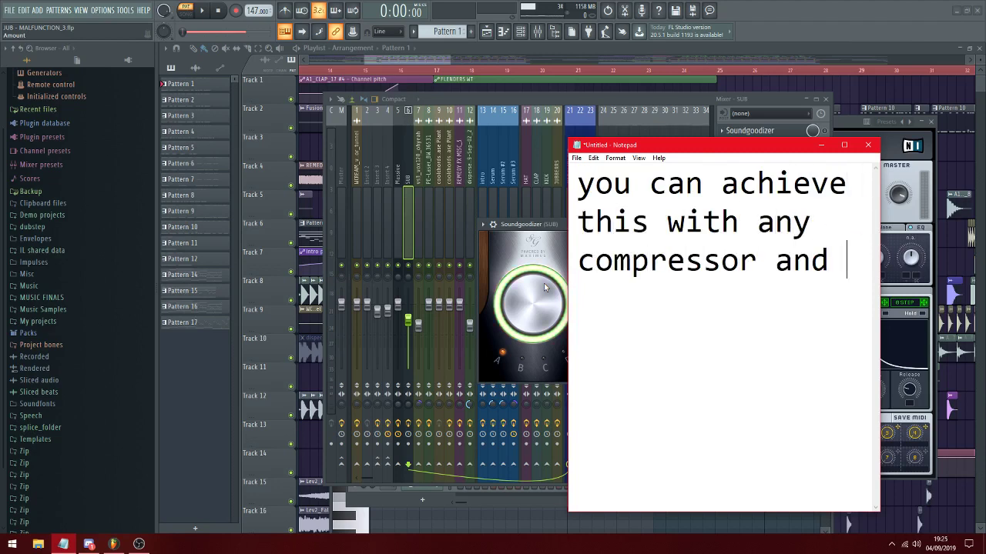
text(saturation plugin but s)
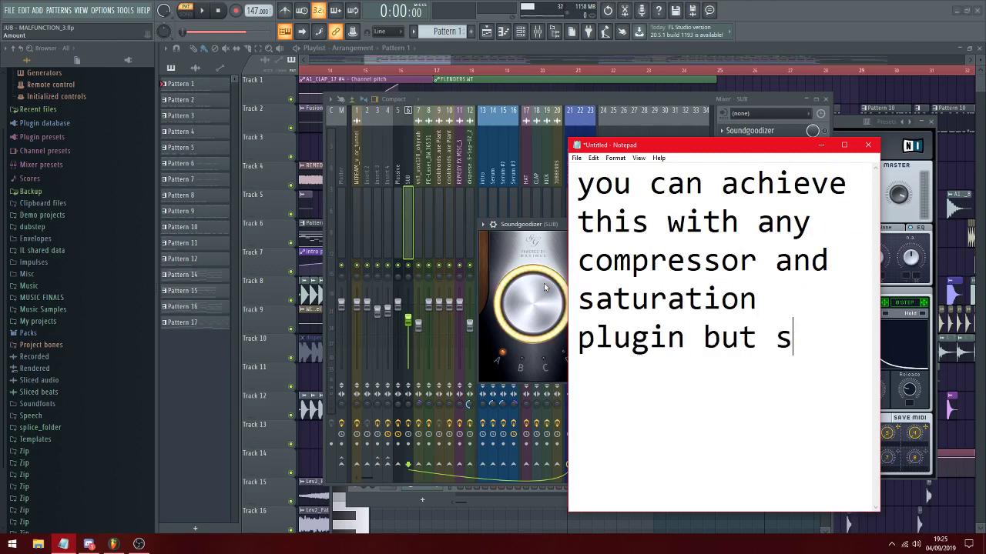
text(oundgoodizer is qu)
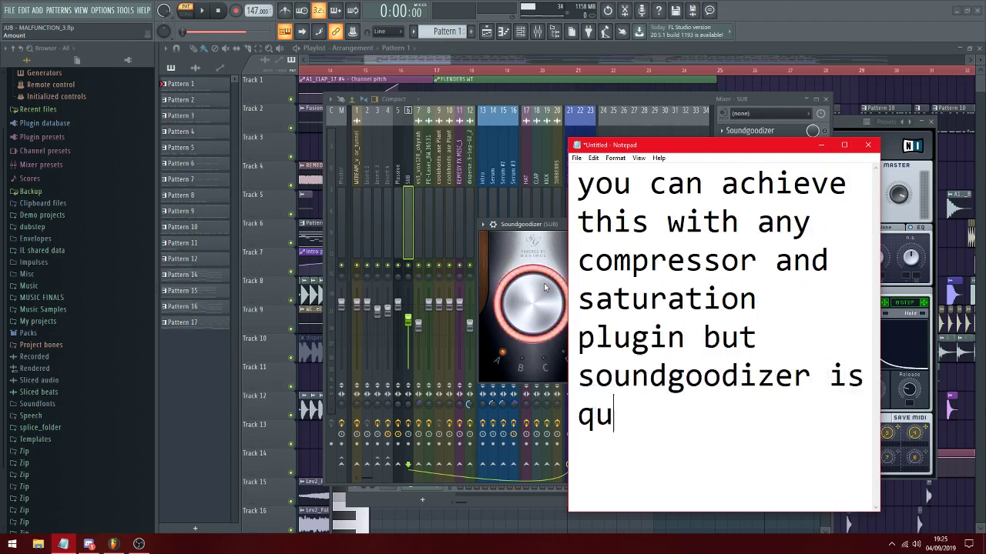
text(ick and easy.)
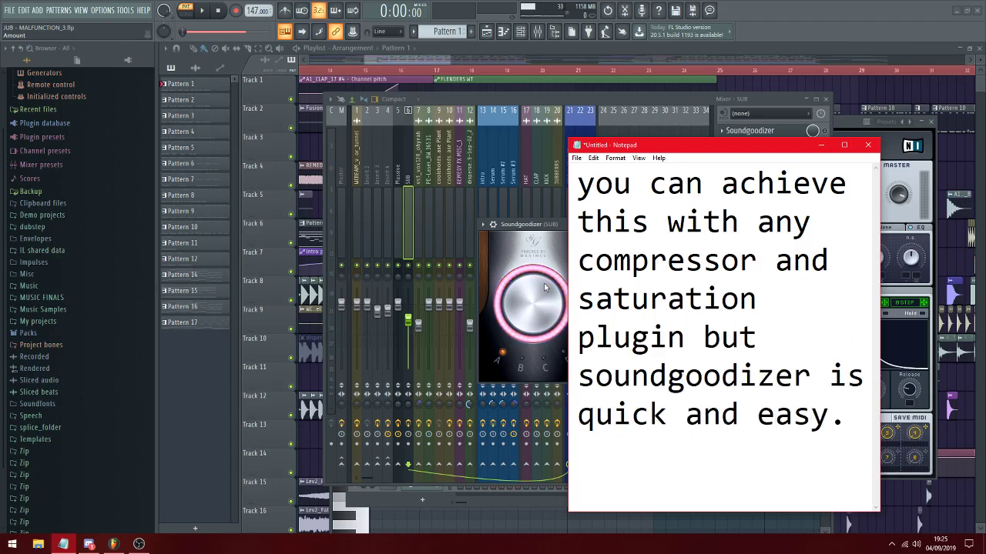
key(ctrl+a)
key(BackSpace)
Return to FL Studio, enable Soundgoodizer on the SUB track and play the pattern briefly to hear it
click(567, 214)
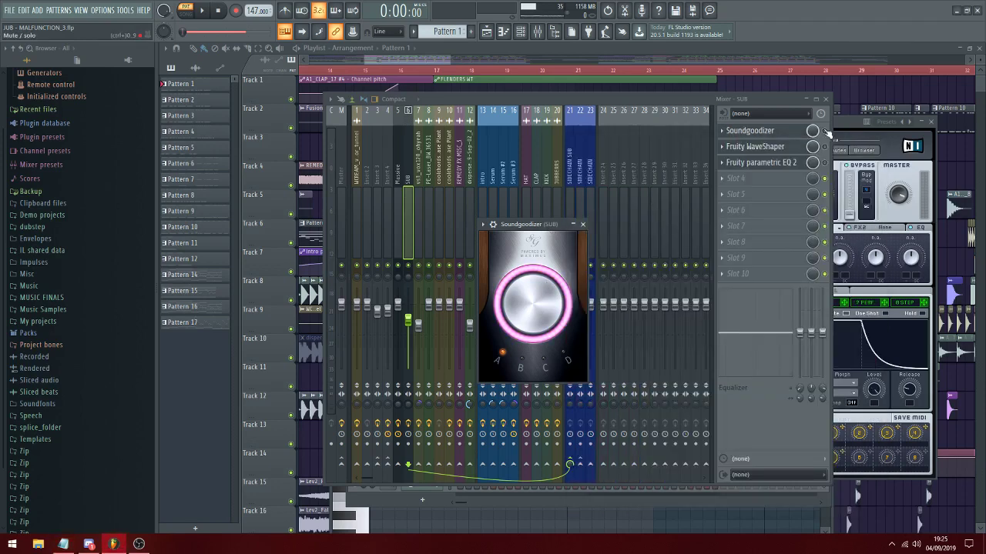
click(749, 130)
key(space)
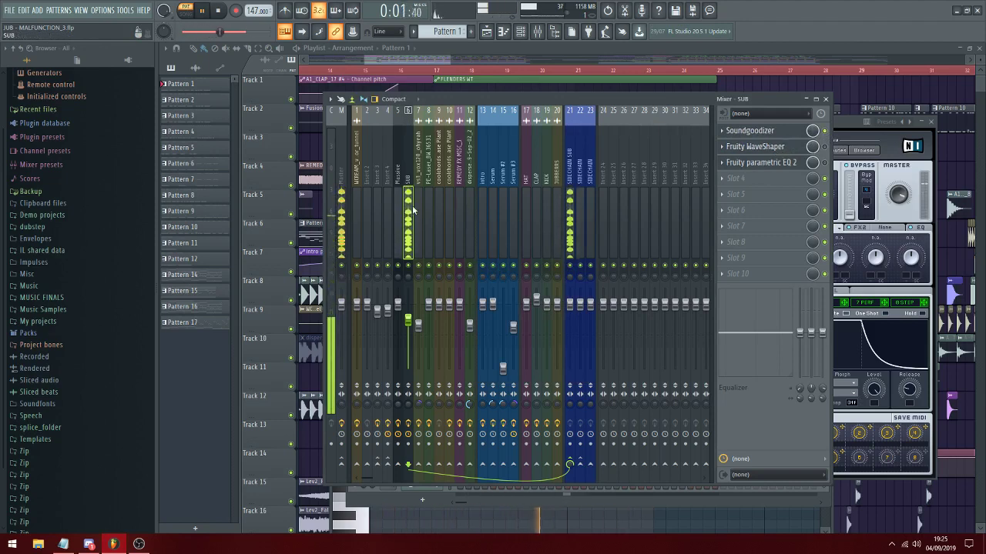
key(space)
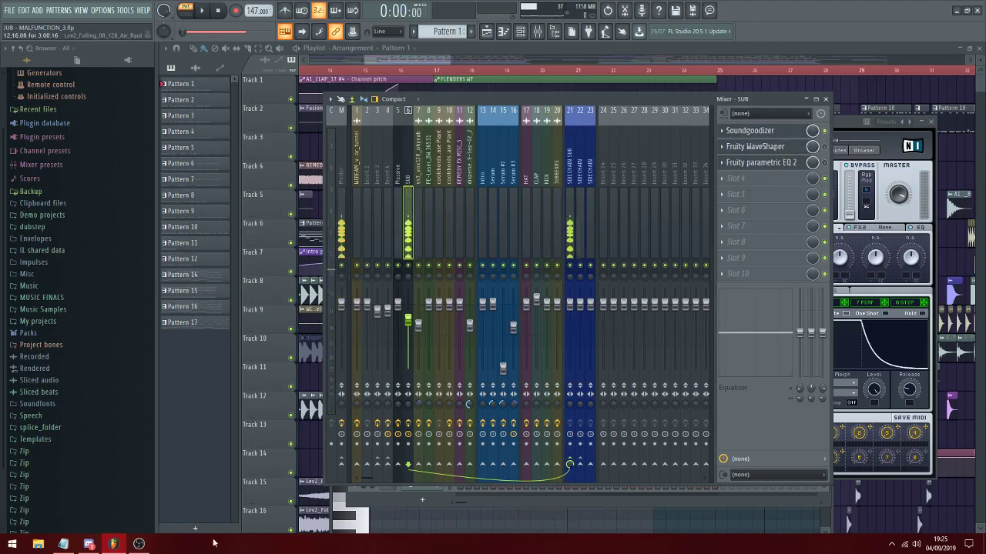
Write "next i like to add a little more distortion to the sub if my synth doesnt have alot of low mids." in Notepad
click(68, 544)
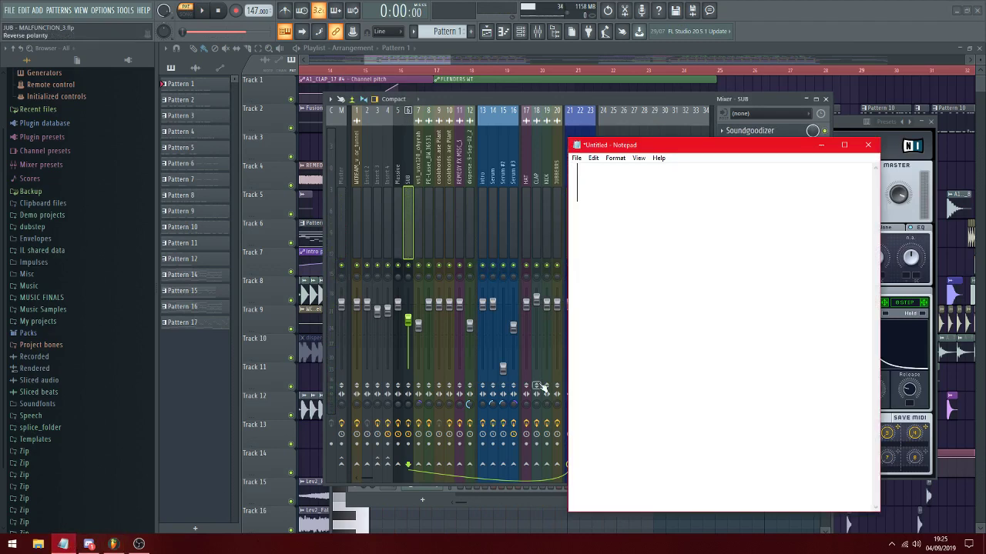
text(ke to add a)
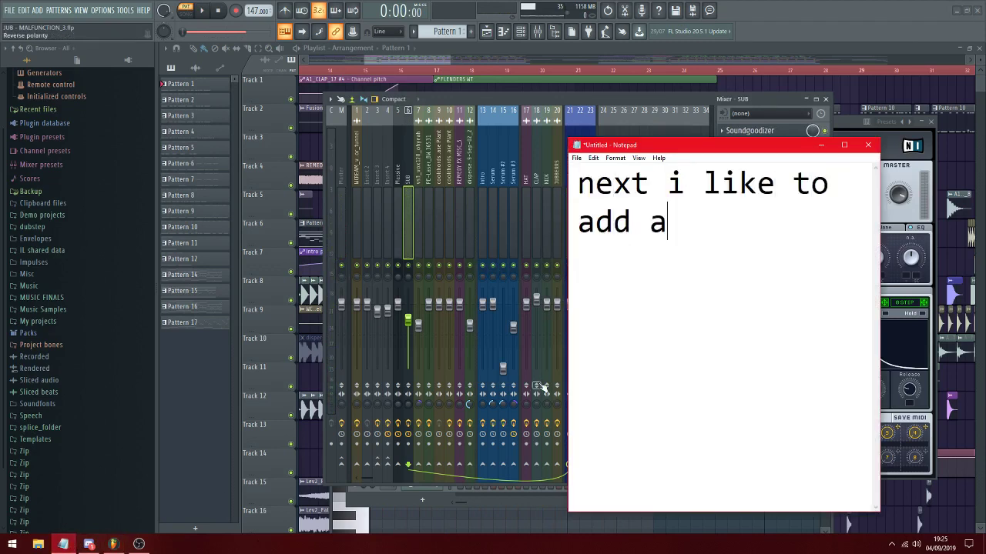
text( little more distorti)
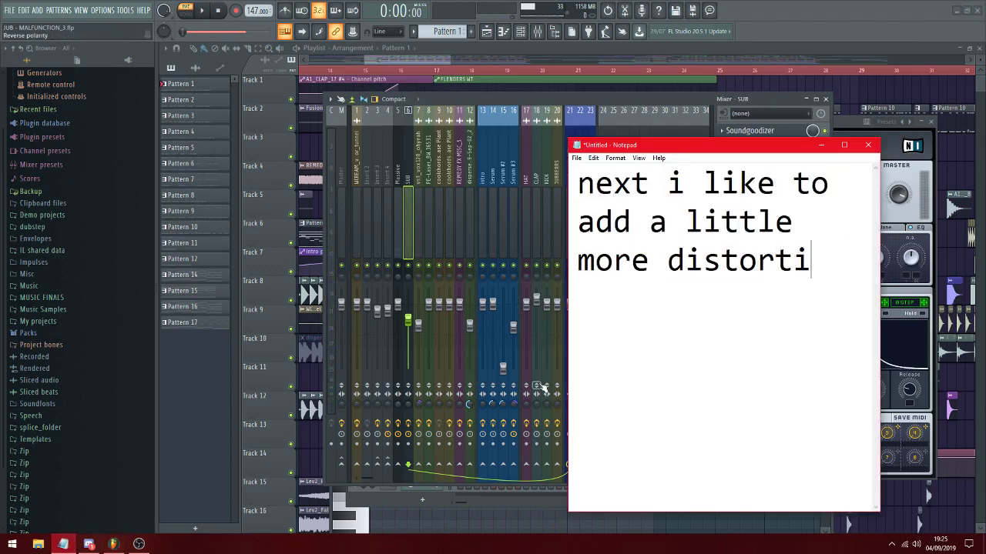
text(on to the sub if m)
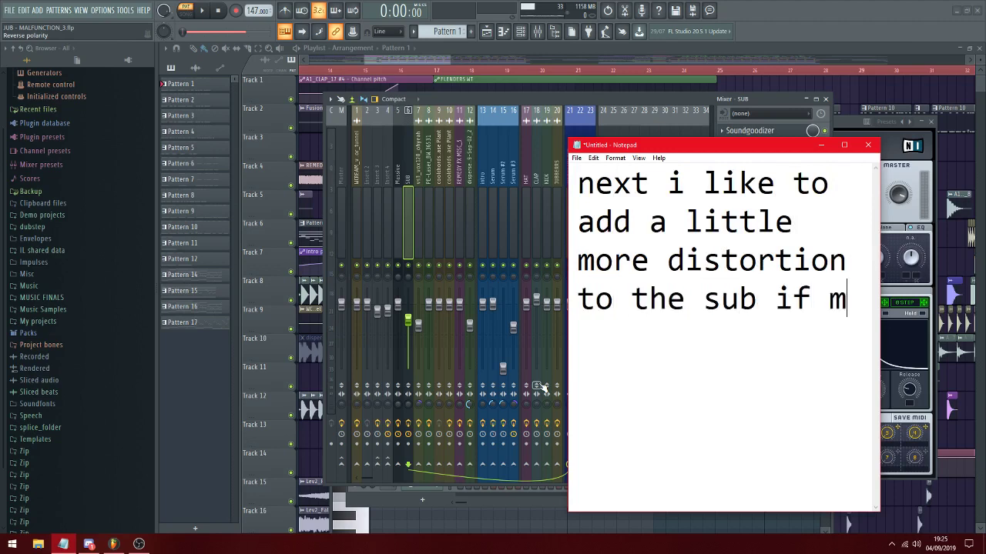
text(y synth doesnt have alow )
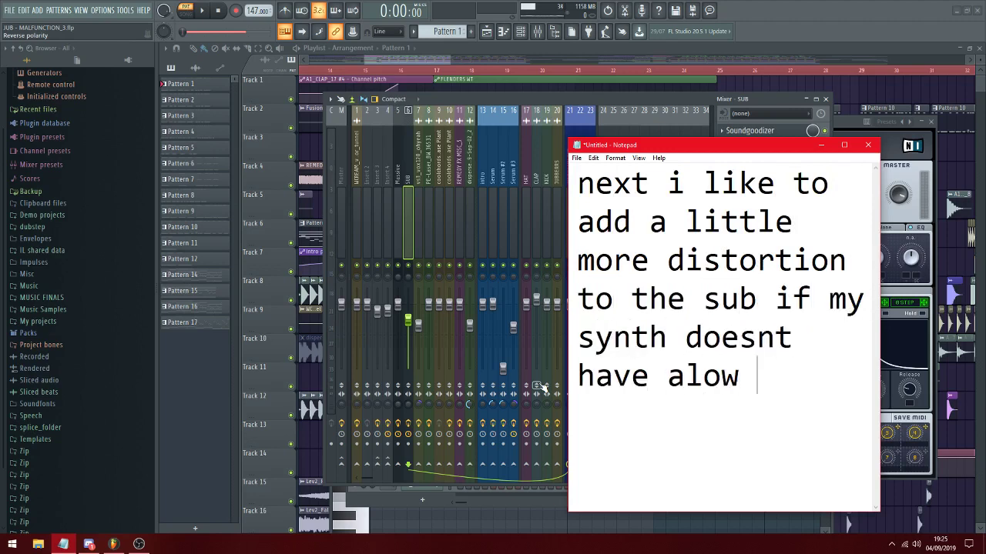
key(BackSpace)
key(BackSpace)
text(t of low mids.)
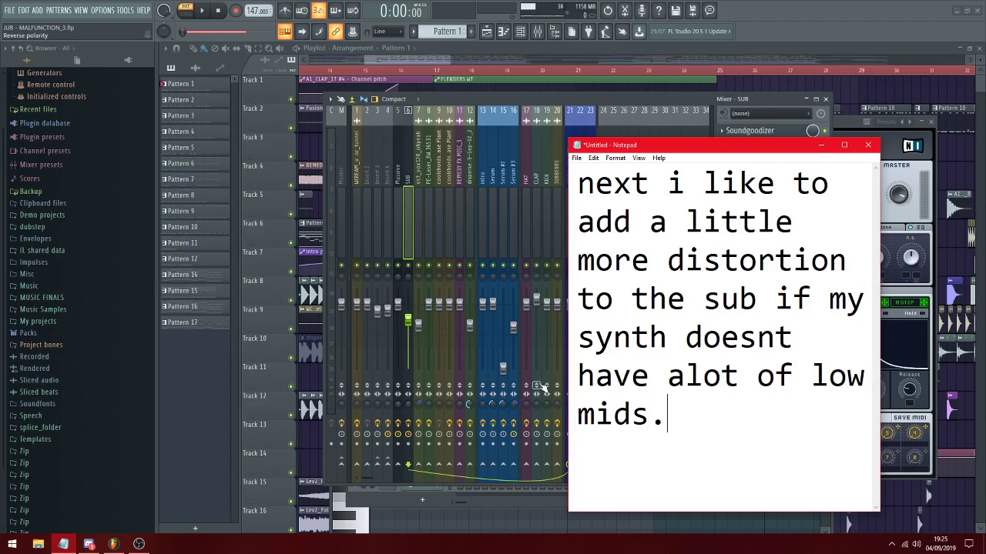
Replace the Notepad text with "I do this to fill up the frequency spectrum a little more, but too much"
key(ctrl+a)
key(BackSpace)
text(I do this t)
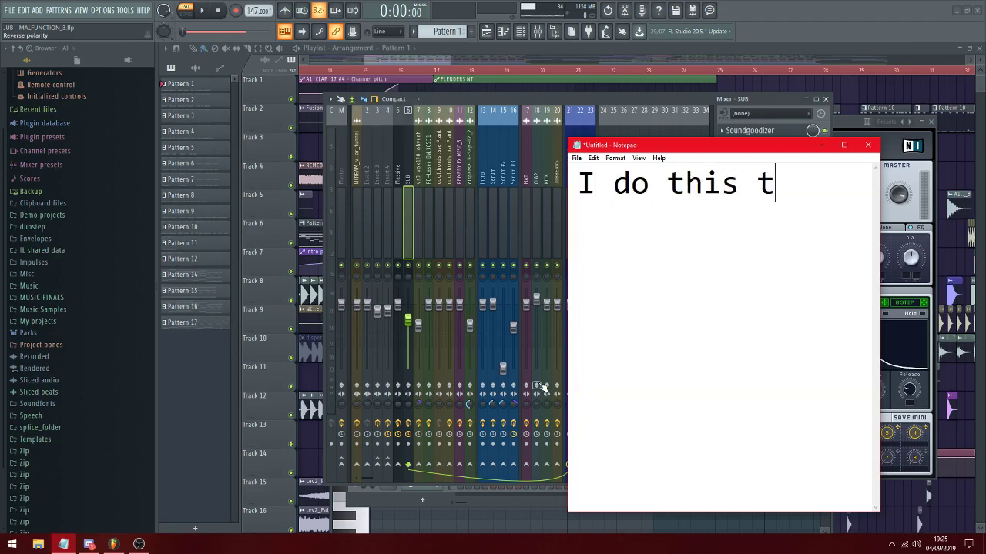
text(o fill up the frequency spe)
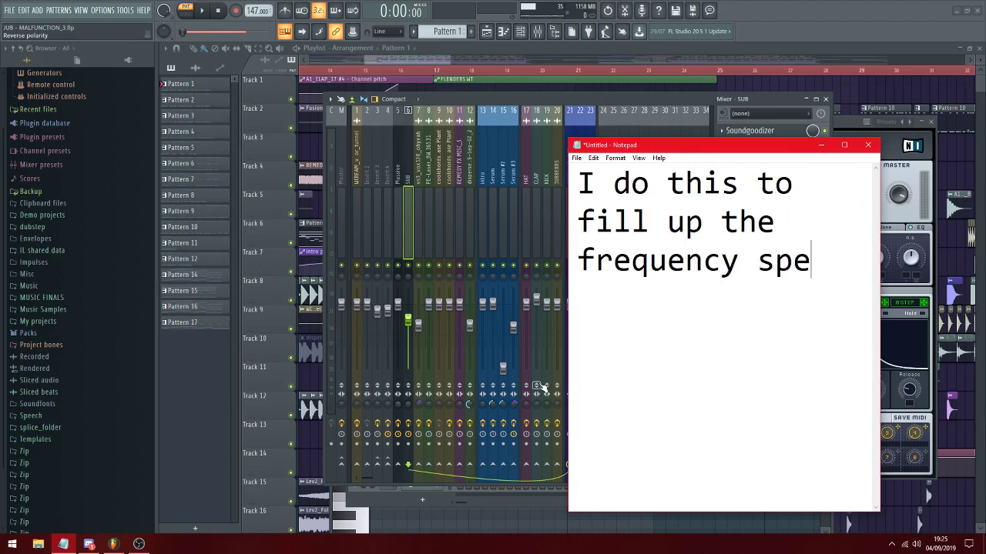
text(cturum a little more)
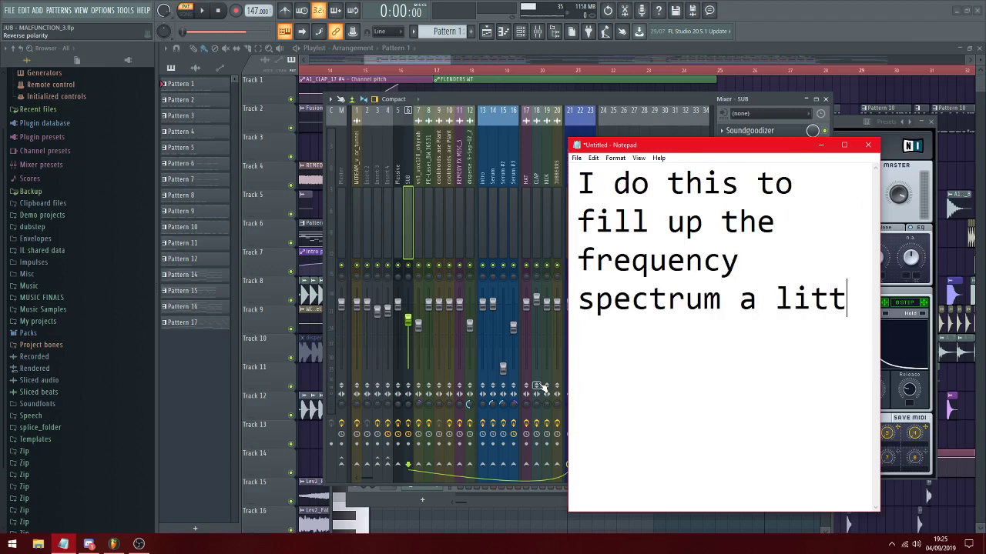
text(, bnu)
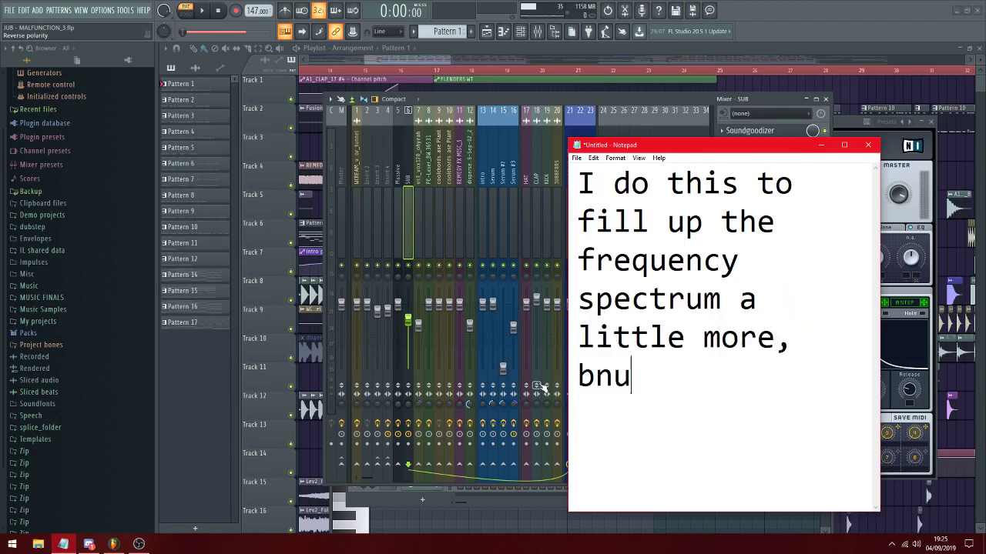
text(t to too much saturation on)
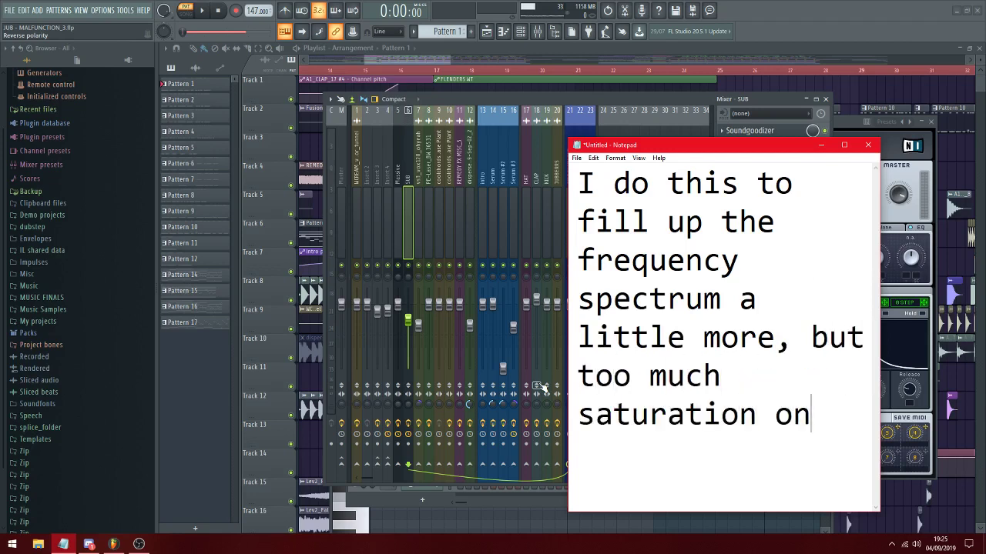
key(BackSpace)
key(BackSpace)
key(BackSpace)
key(BackSpace)
key(BackSpace)
key(BackSpace)
key(BackSpace)
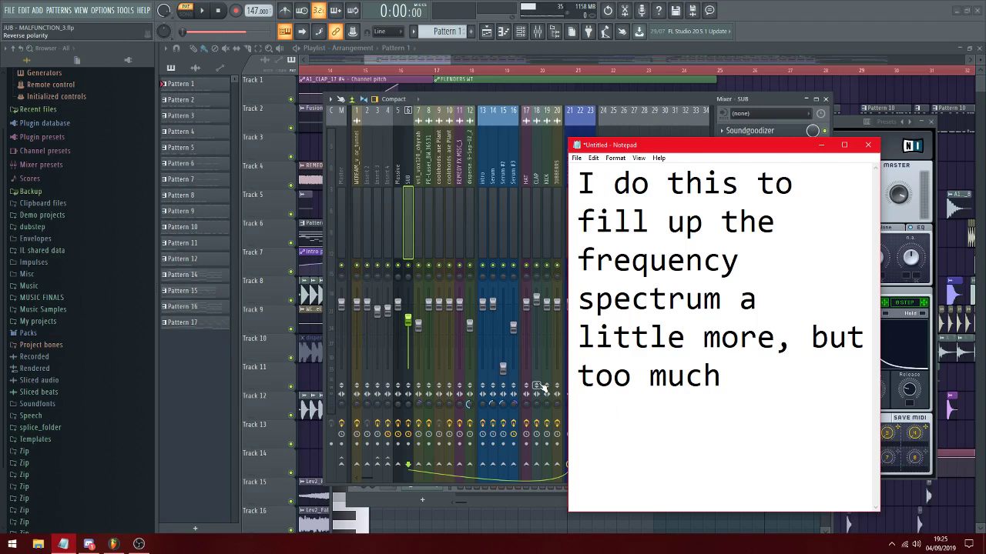
Continue the note with "distortion on the sub can take away from the main synth instead of benefiting it." and clear it
text(distortion on the sub can)
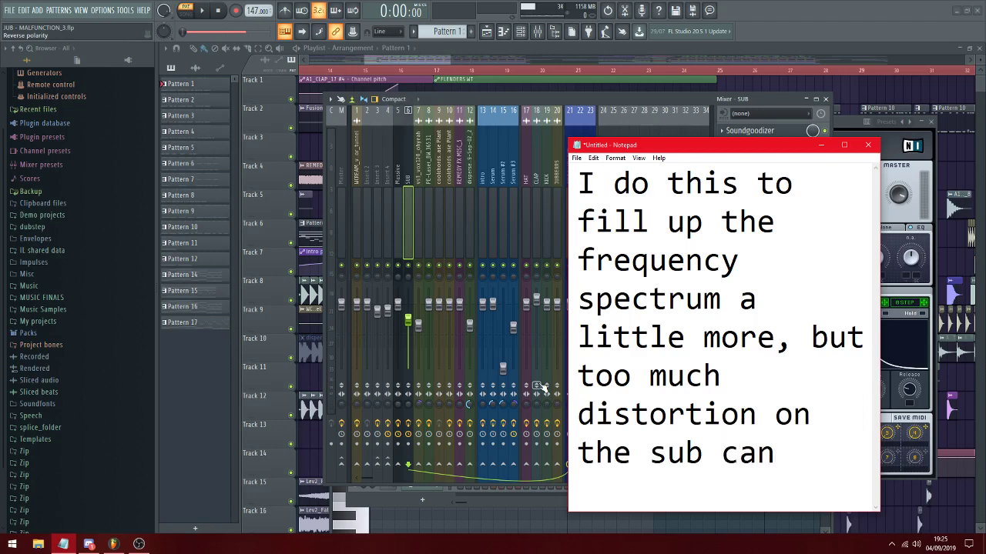
text(take away from the main syn)
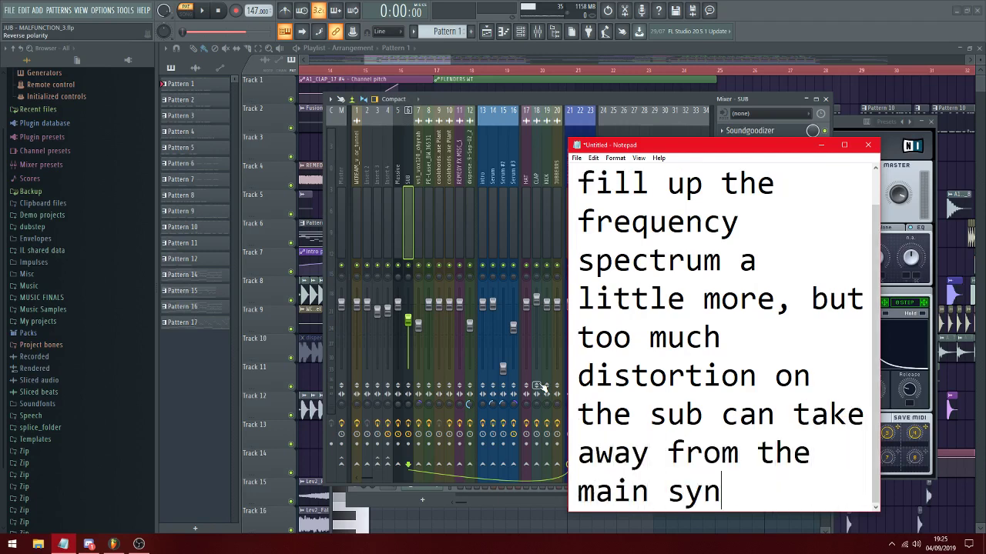
text(th instead)
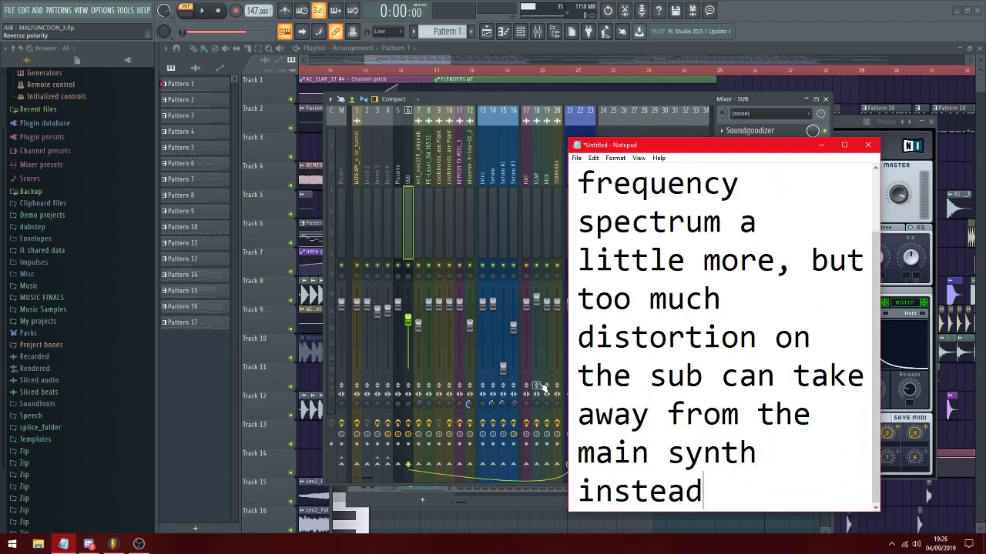
text( of bene)
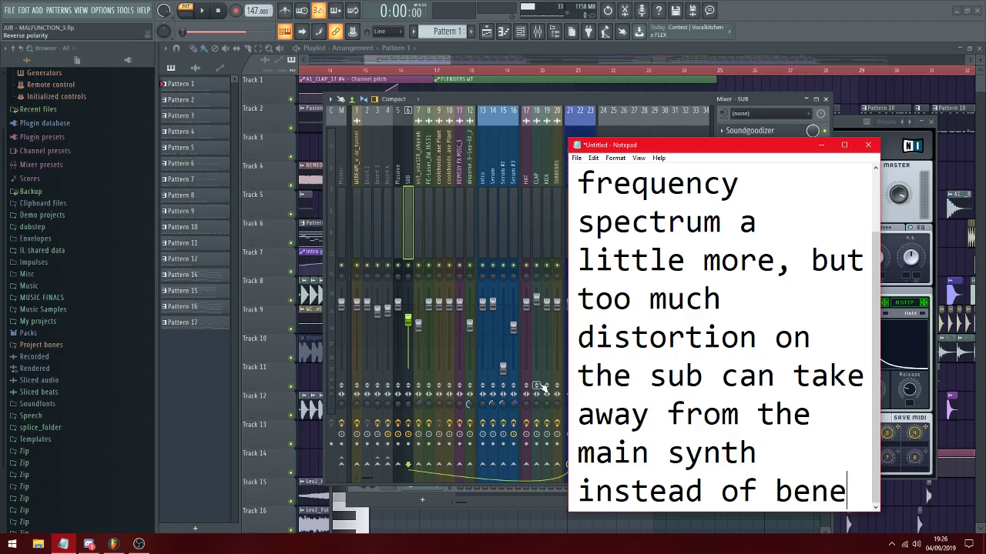
text(fiting it.)
key(ctrl+a)
key(BackSpace)
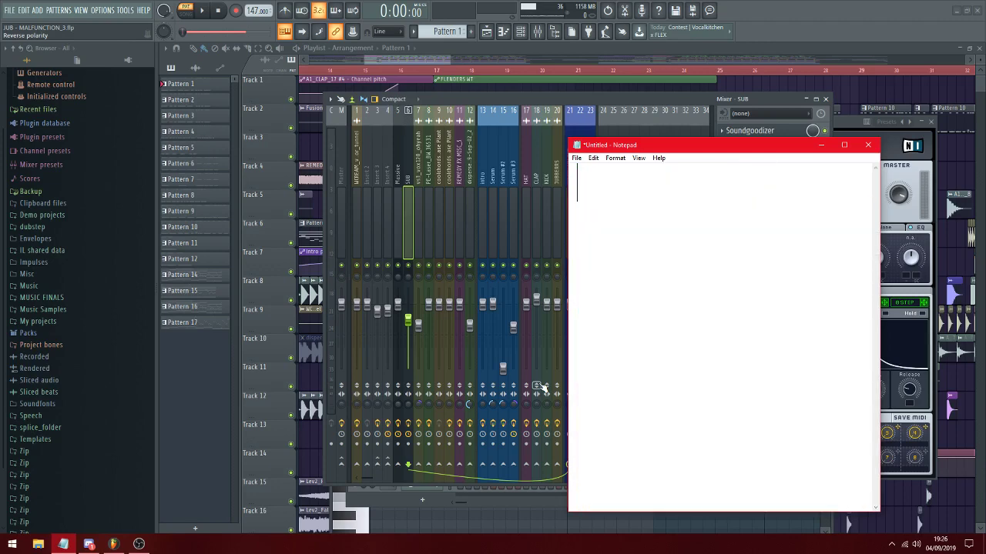
Return to FL Studio, enable Fruity WaveShaper on the SUB track after viewing its curve, and play the pattern
click(821, 145)
click(754, 146)
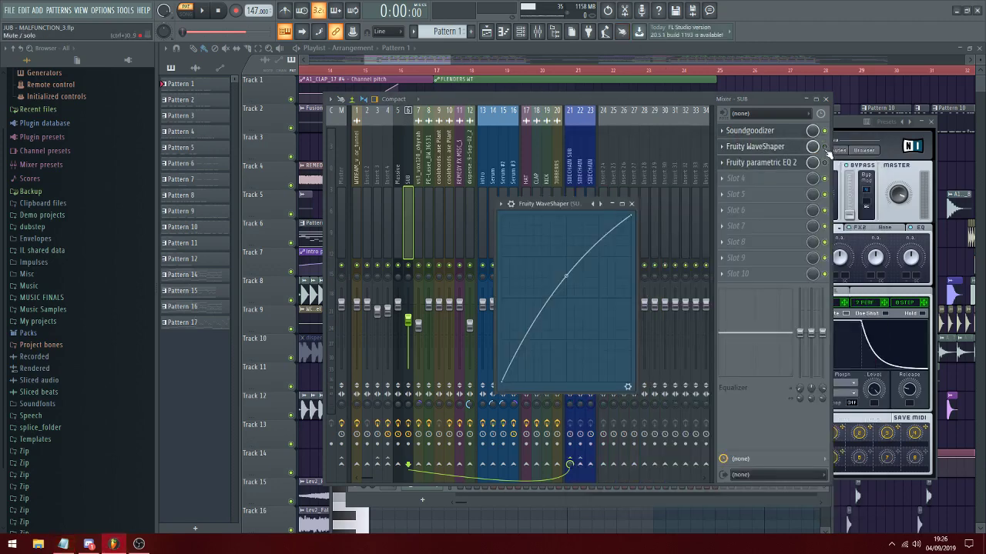
key(Escape)
key(space)
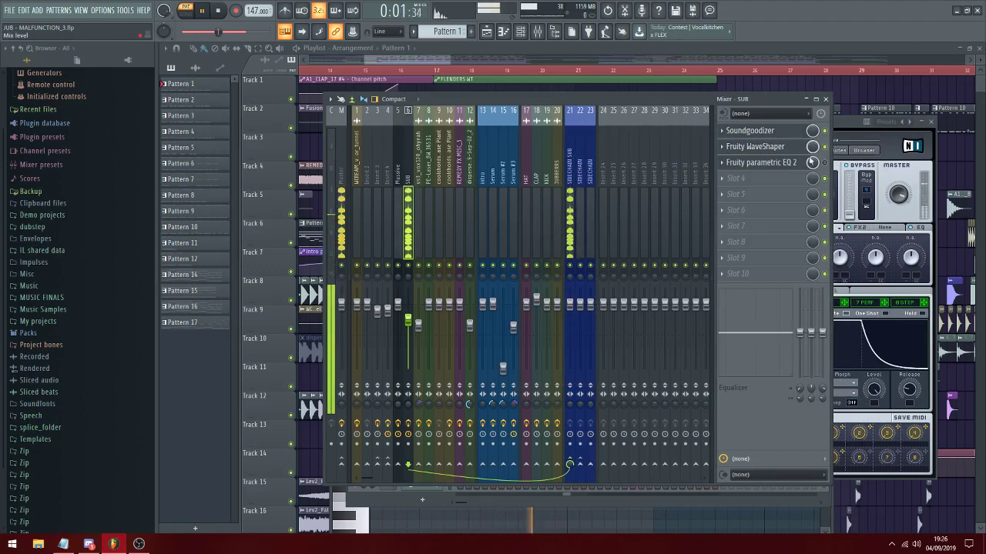
Enable Fruity Parametric EQ 2 on the SUB track and play the pattern to examine the sub's spectrum
key(space)
click(792, 164)
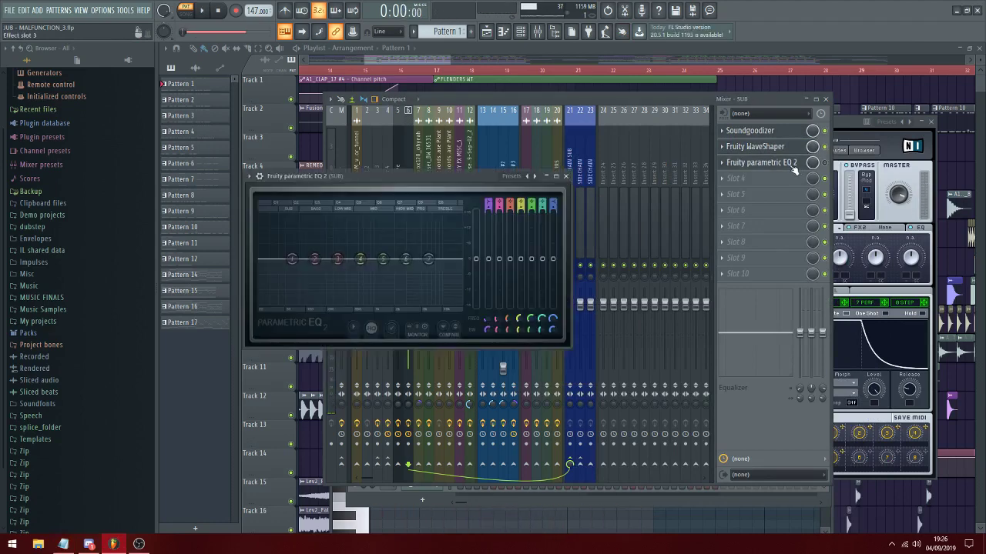
click(826, 168)
click(783, 163)
key(space)
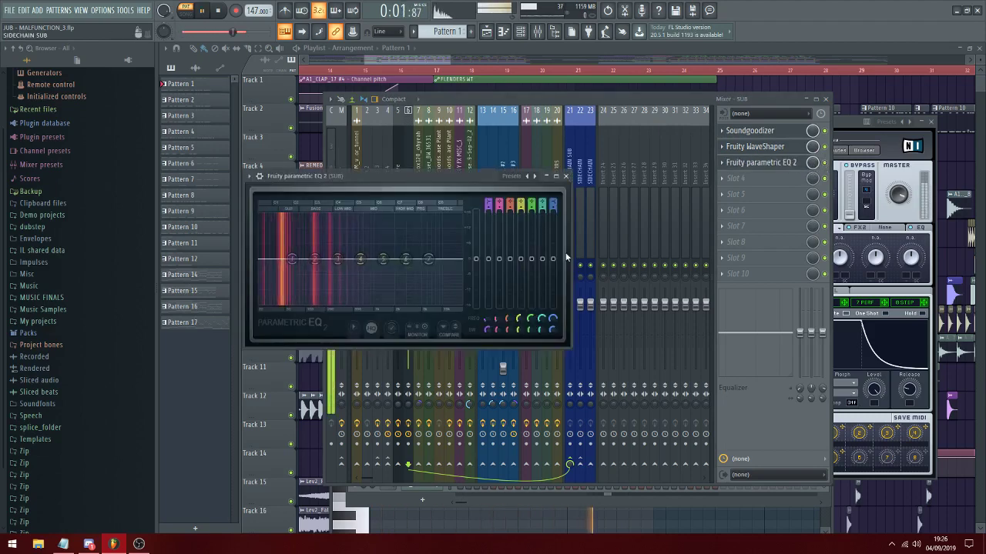
key(space)
click(484, 154)
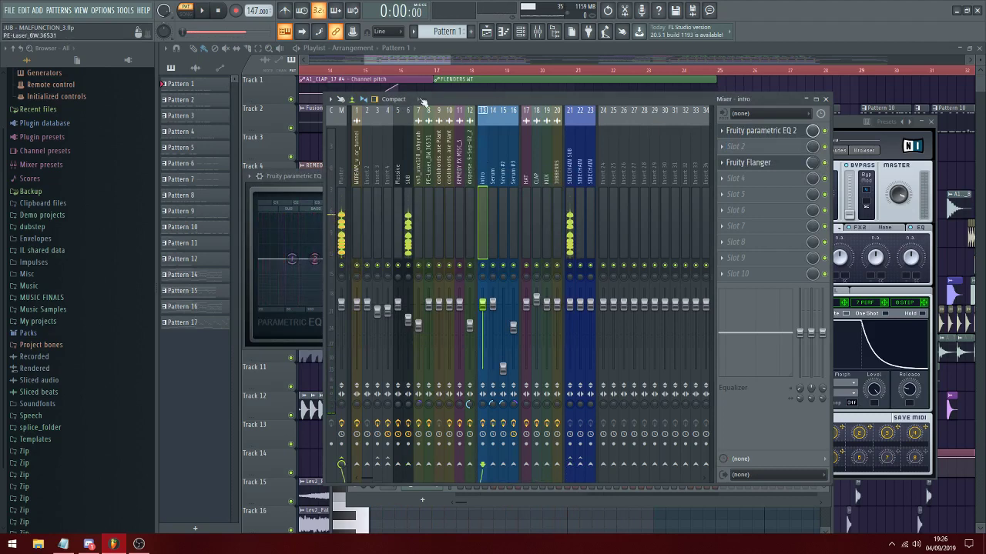
Switch to Notepad and write "and now when i play it the whole track"
click(65, 545)
text(and)
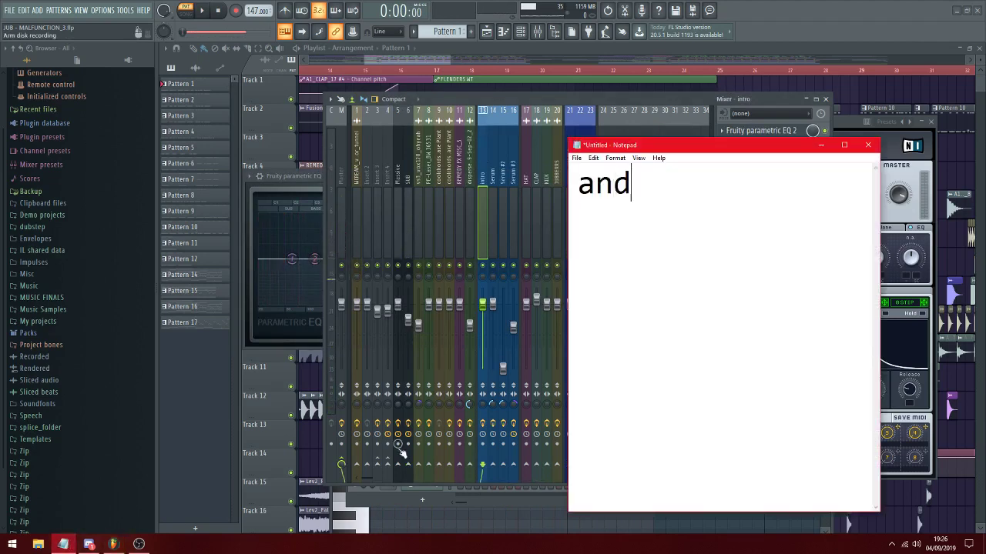
text( now when i play it)
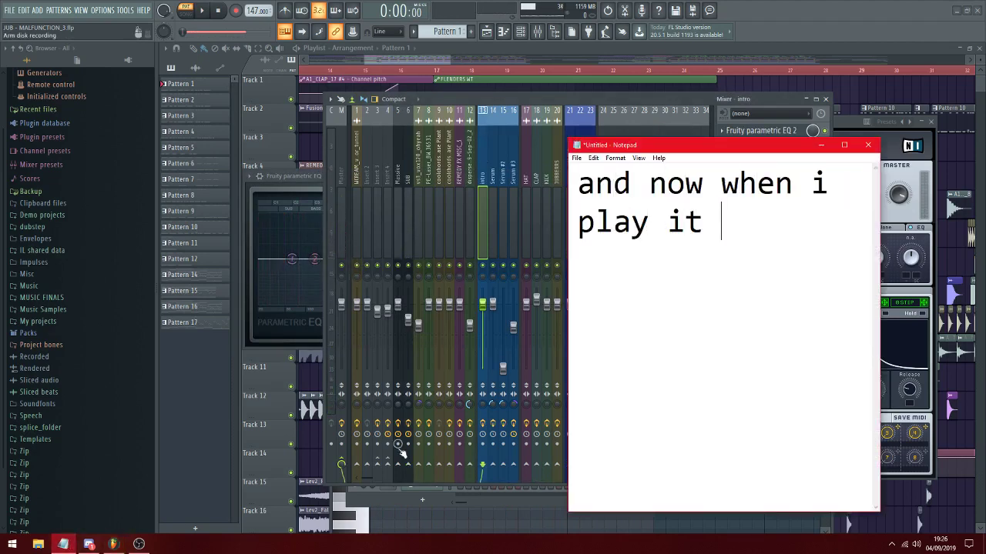
text( the whol)
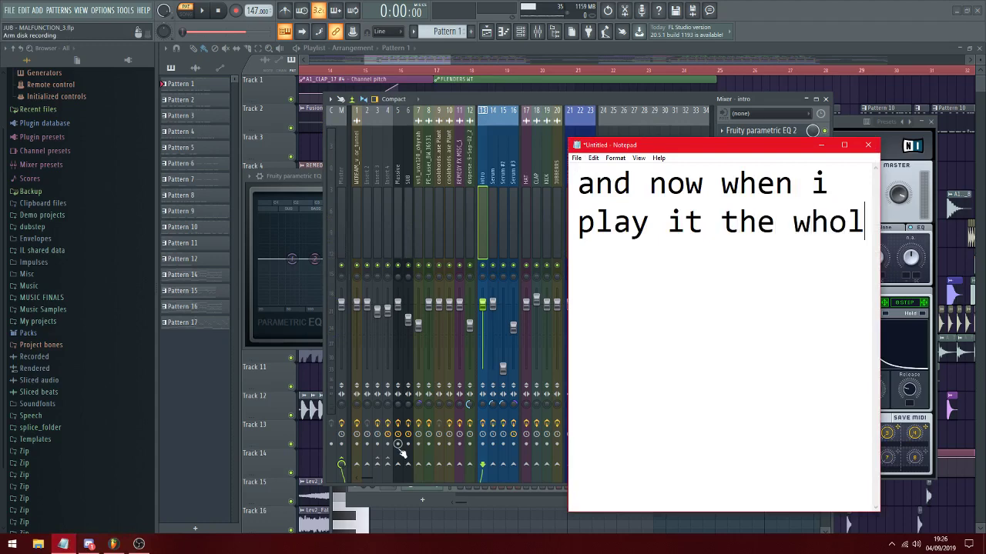
text(e track)
Return to FL Studio, switch playback to song mode and play the arrangement from just before bar 17
click(415, 77)
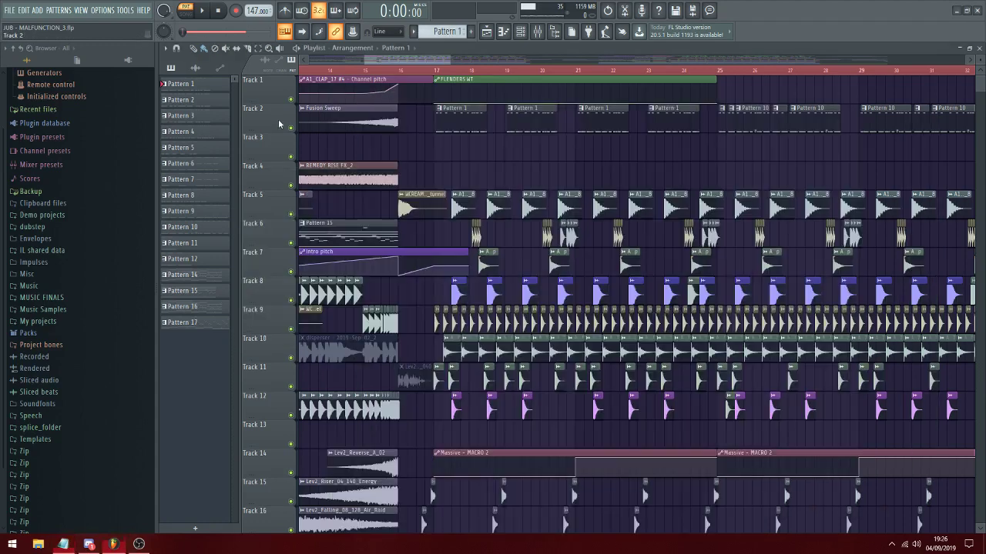
click(85, 10)
click(100, 49)
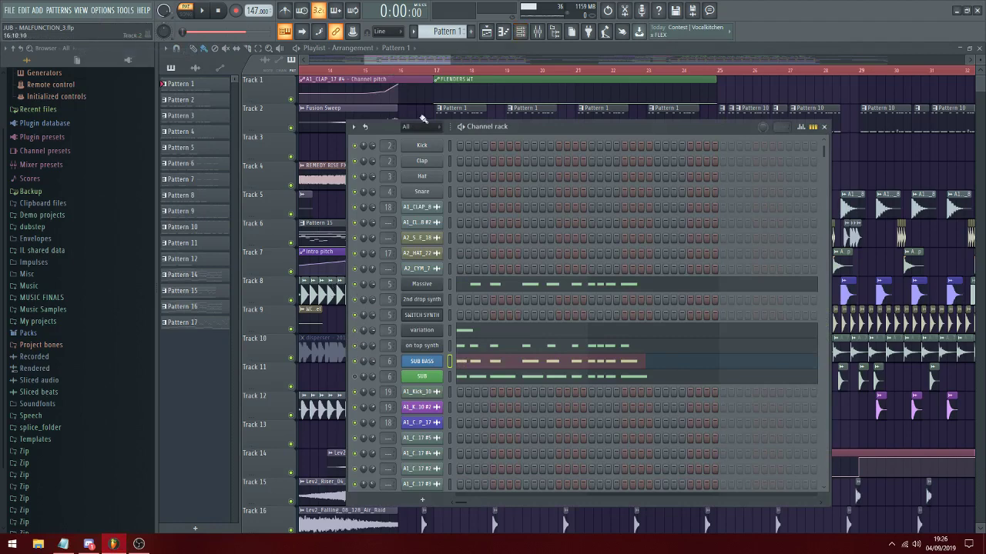
click(424, 70)
key(space)
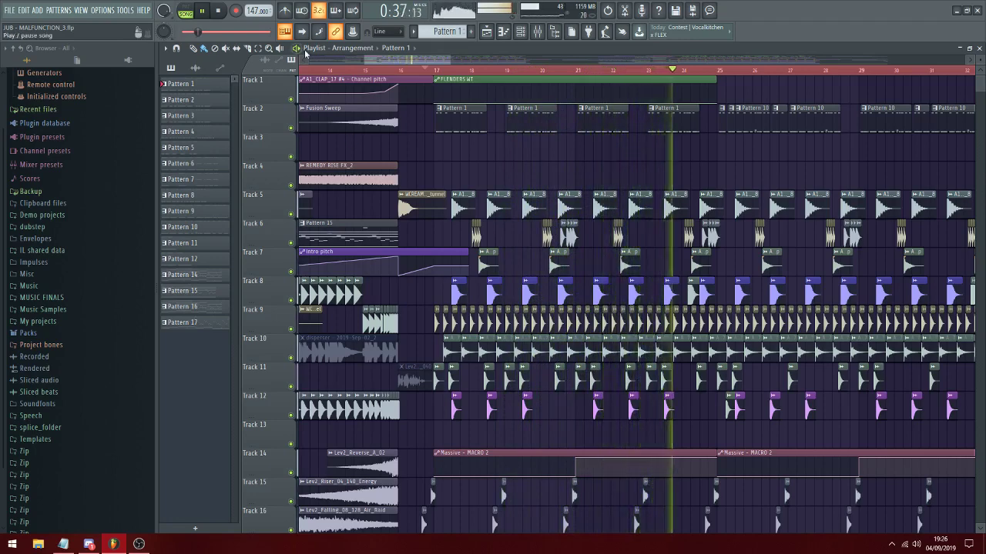
click(218, 14)
Show the SUB BASS piano roll and the channel rack
click(81, 10)
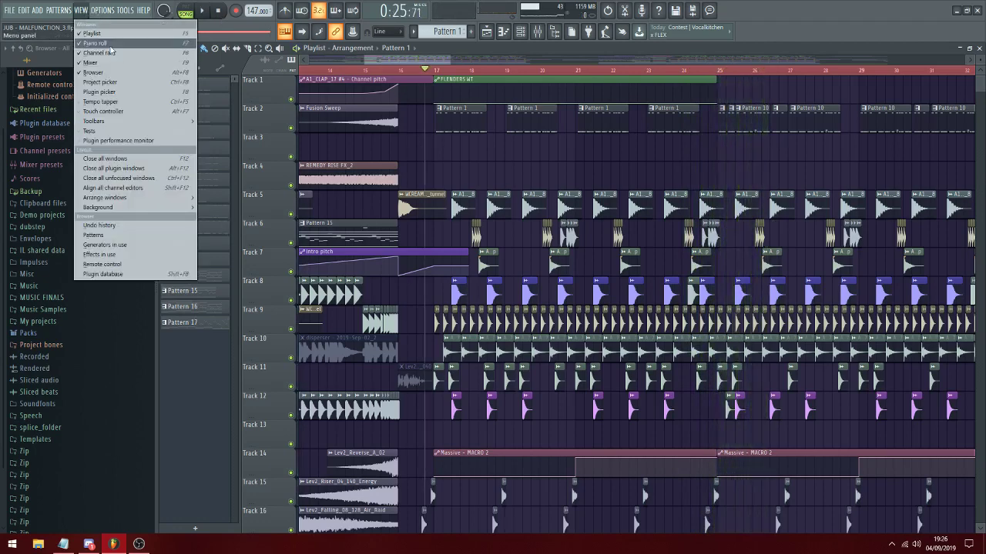
click(107, 43)
click(81, 10)
click(100, 52)
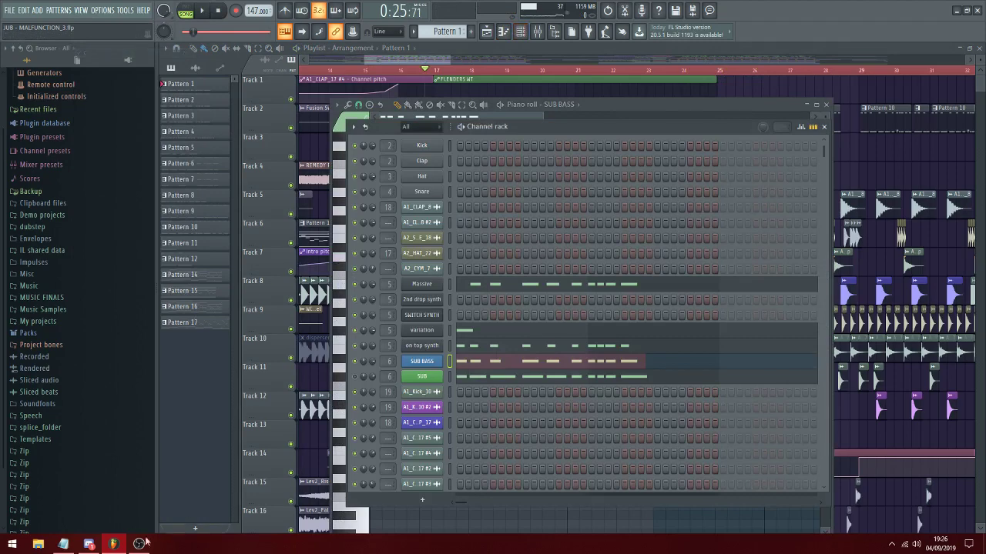
Replace the Notepad text with "the only issue i have is that the sub volume is a bit thin and doesnt cover the entire synth"
click(63, 543)
key(ctrl+a)
text(the only )
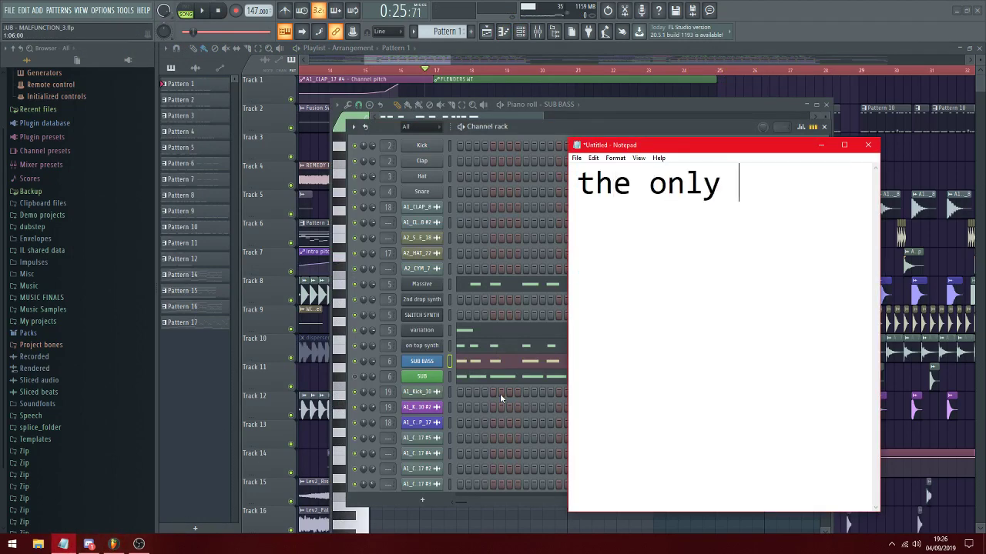
text(issue i have is that )
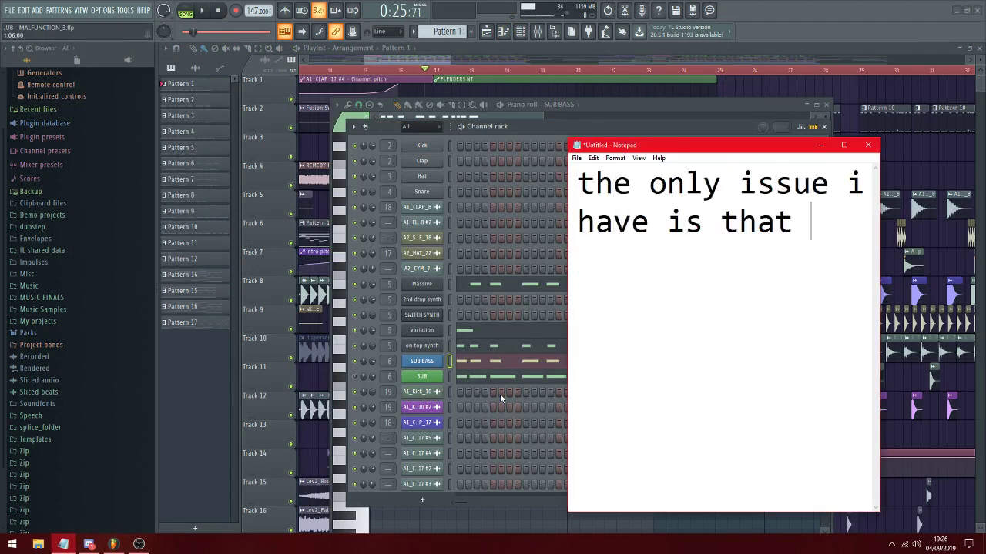
text(the sub volum)
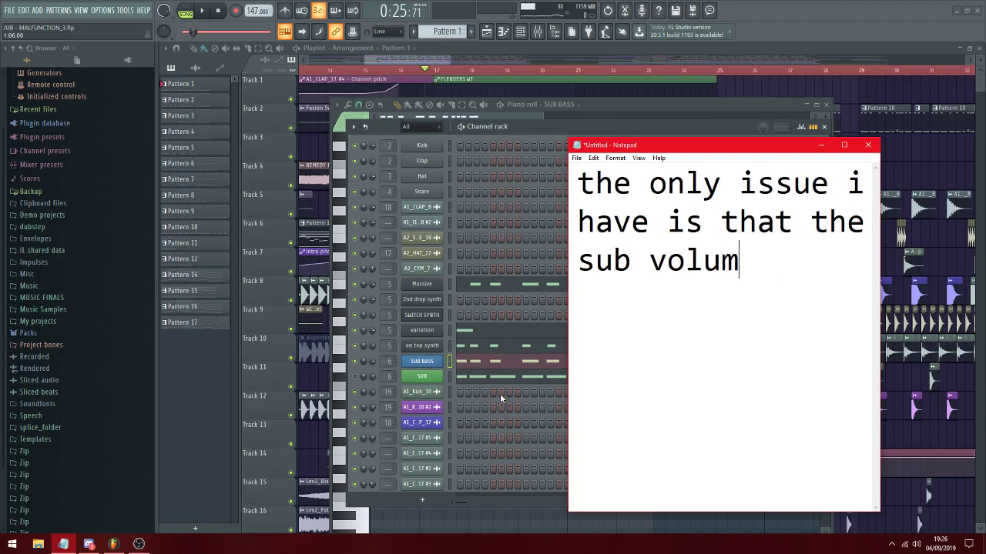
text(e is a bit thin)
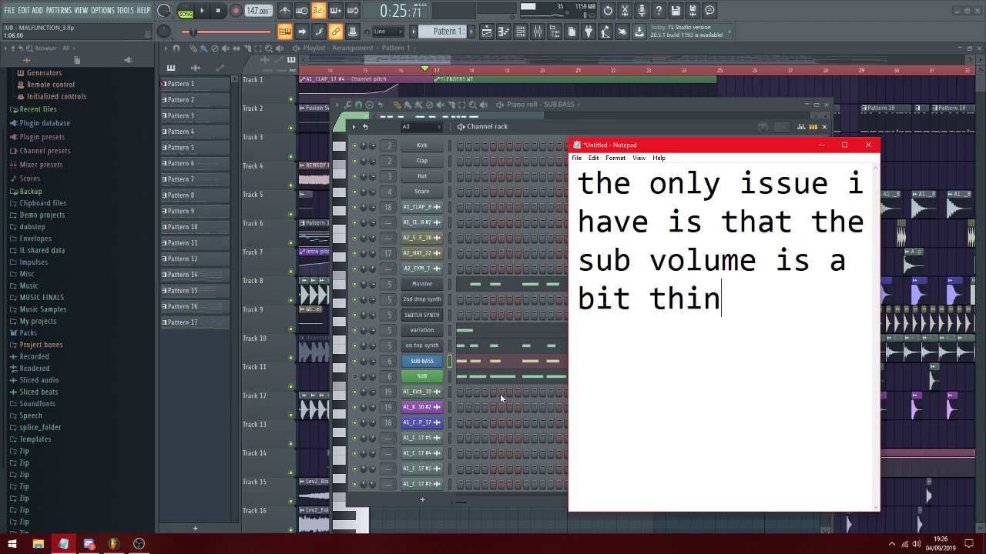
text( and doesnt)
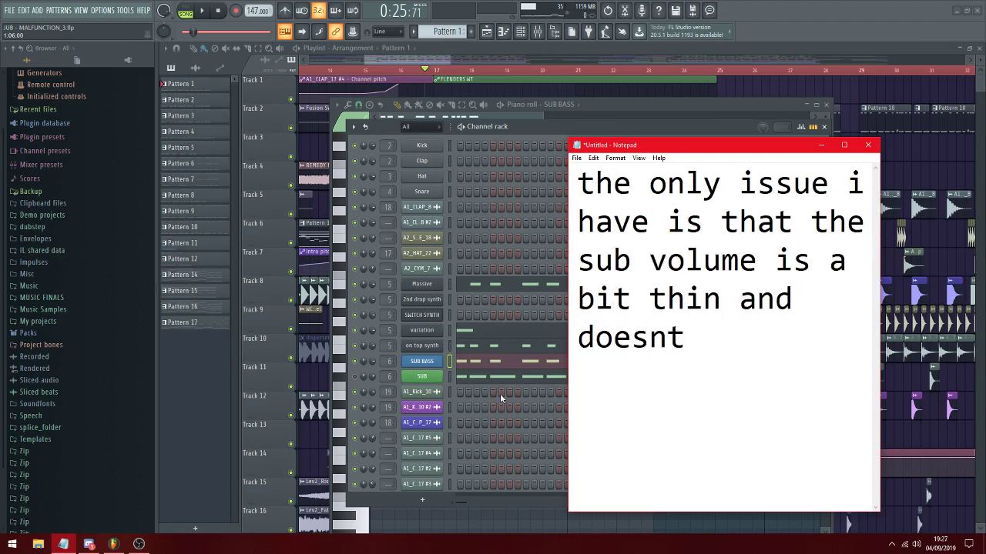
text( co)
key(BackSpace)
text(cover the)
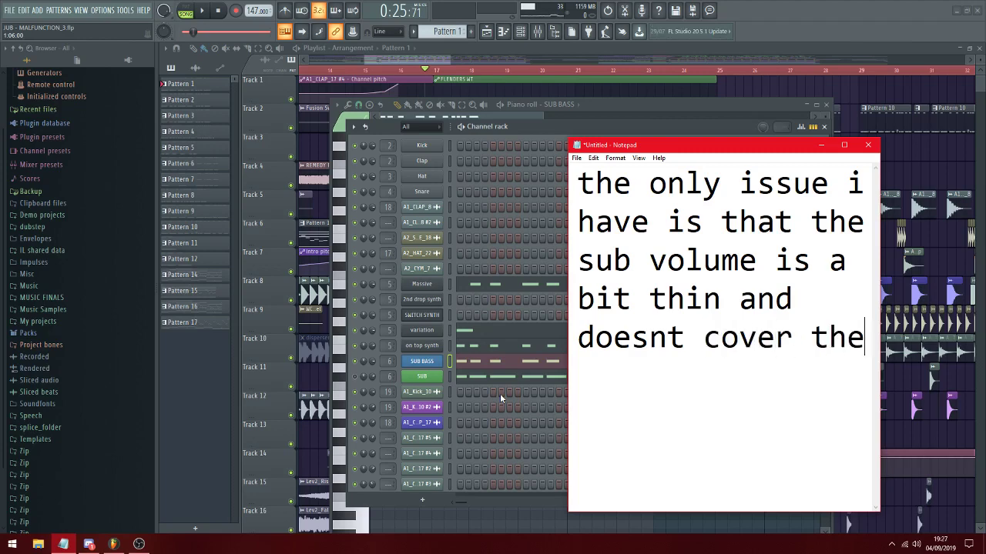
text( entire synth)
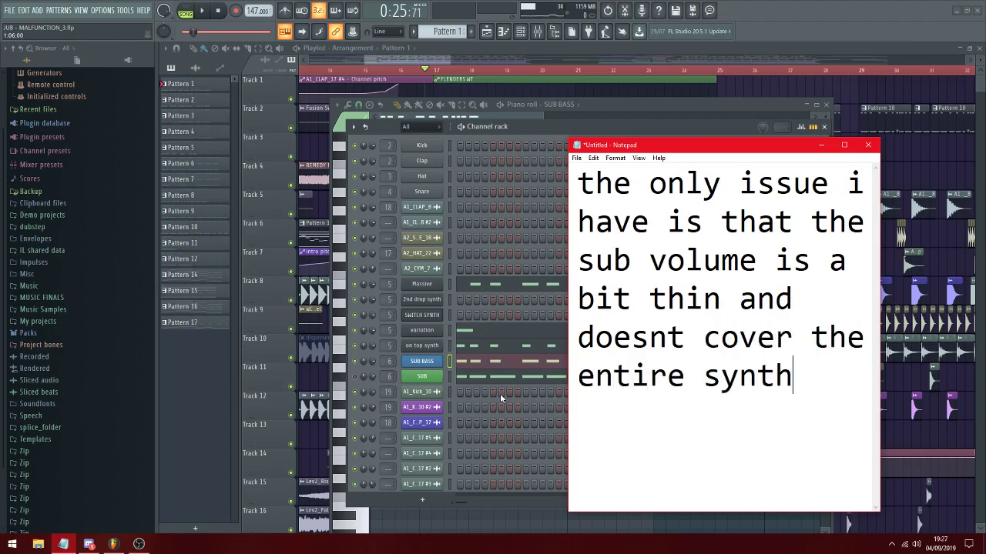
Replace the note with "to solve this i will make the sub notes longer and have a slower volume LFO", and clear it
key(ctrl+a)
key(BackSpace)
text(to solve)
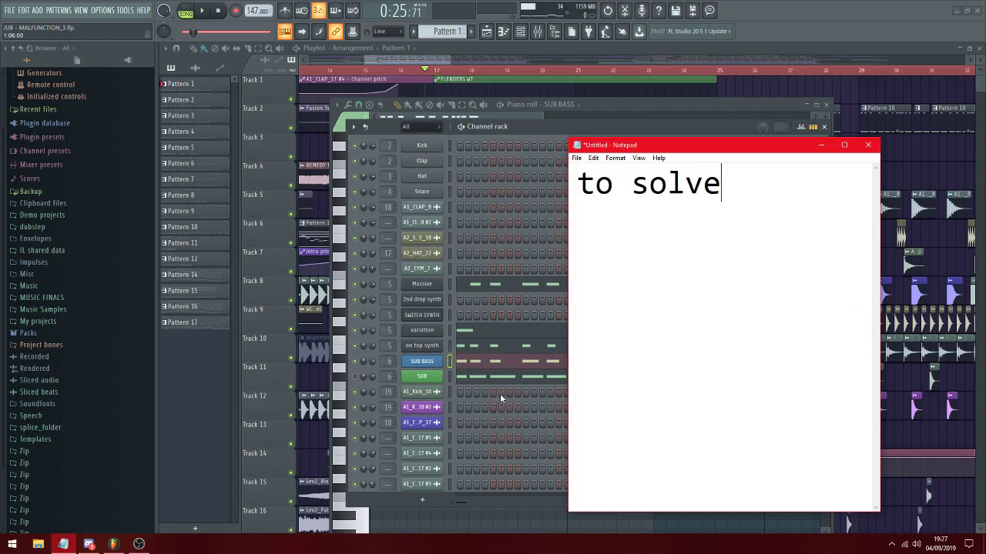
text( this i will make t)
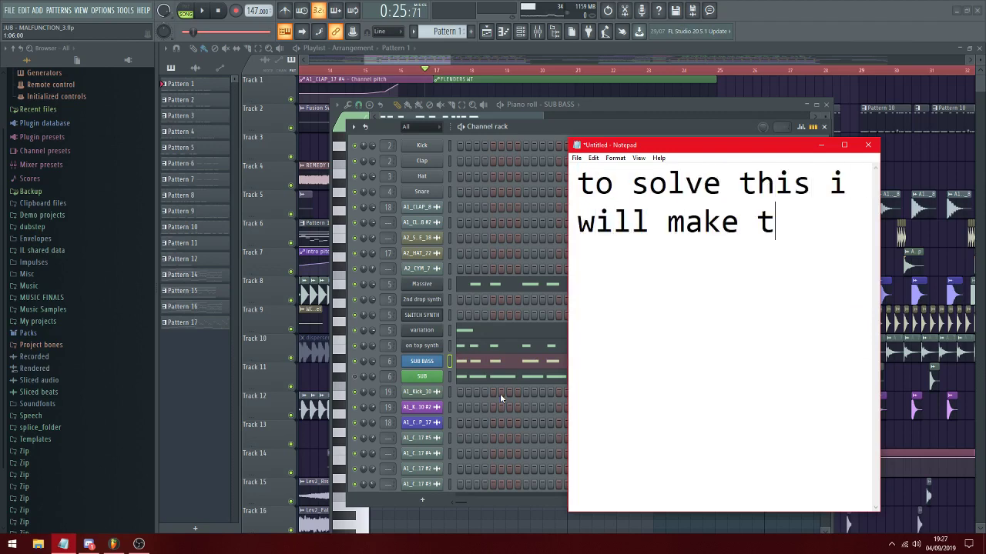
text(he sub notes longer and have les)
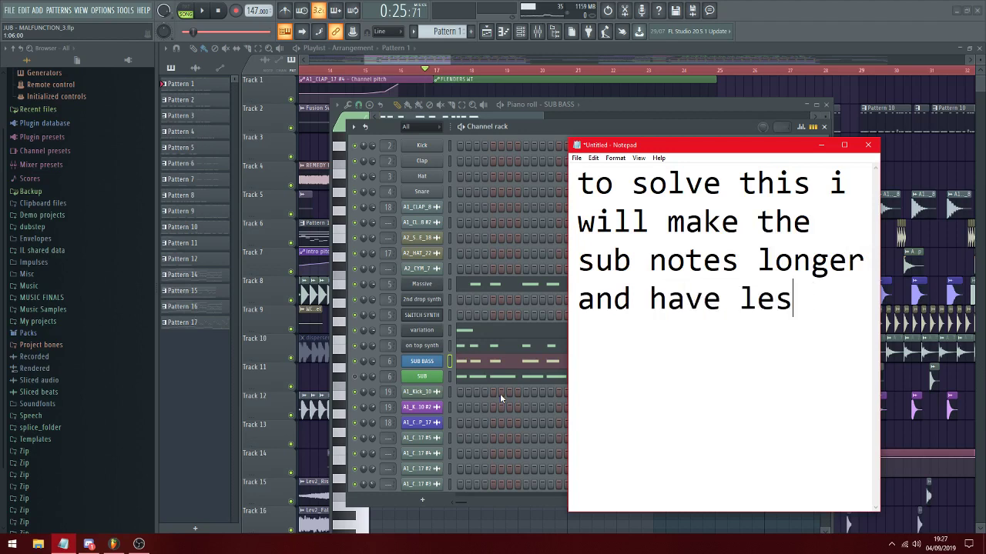
key(BackSpace)
key(BackSpace)
key(BackSpace)
text(a slo)
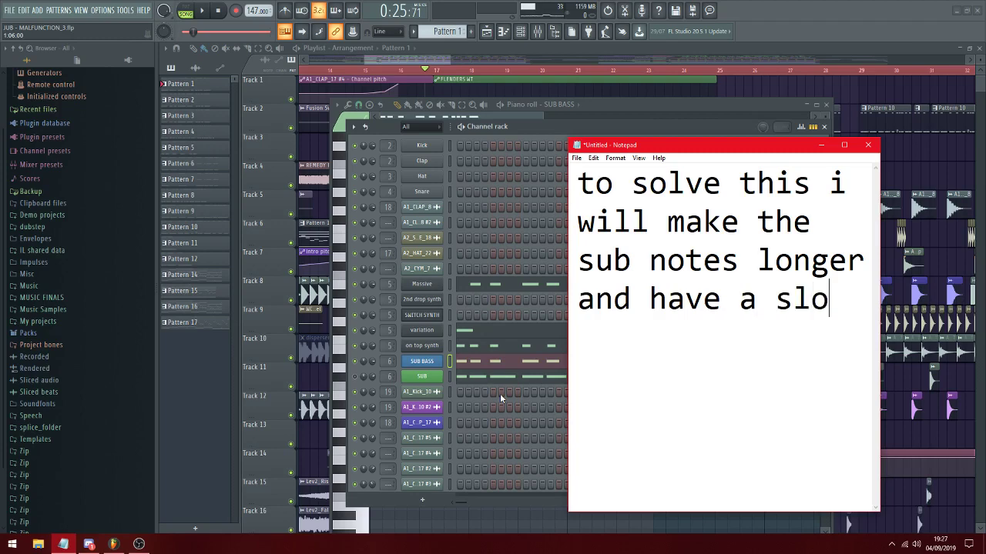
text(wer volume LFO)
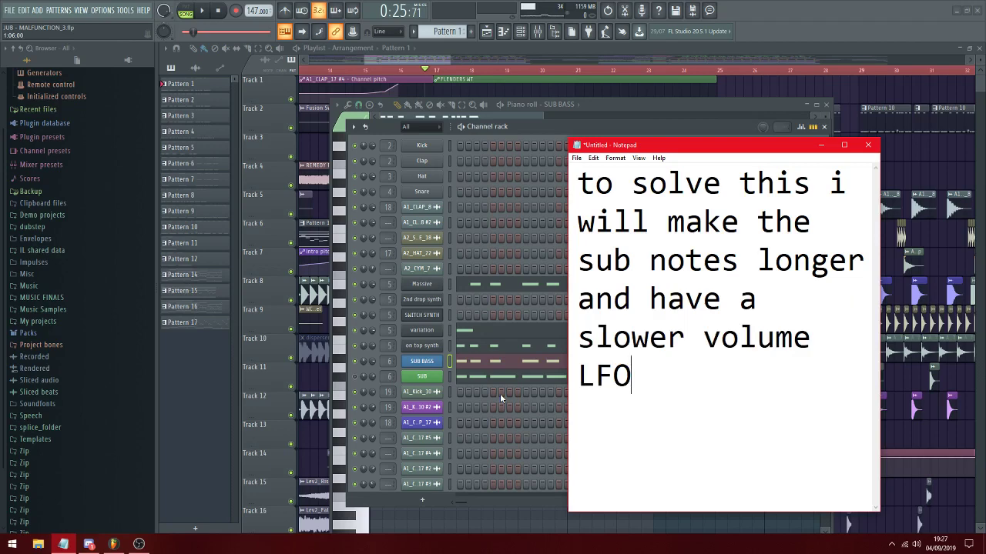
key(ctrl+a)
key(BackSpace)
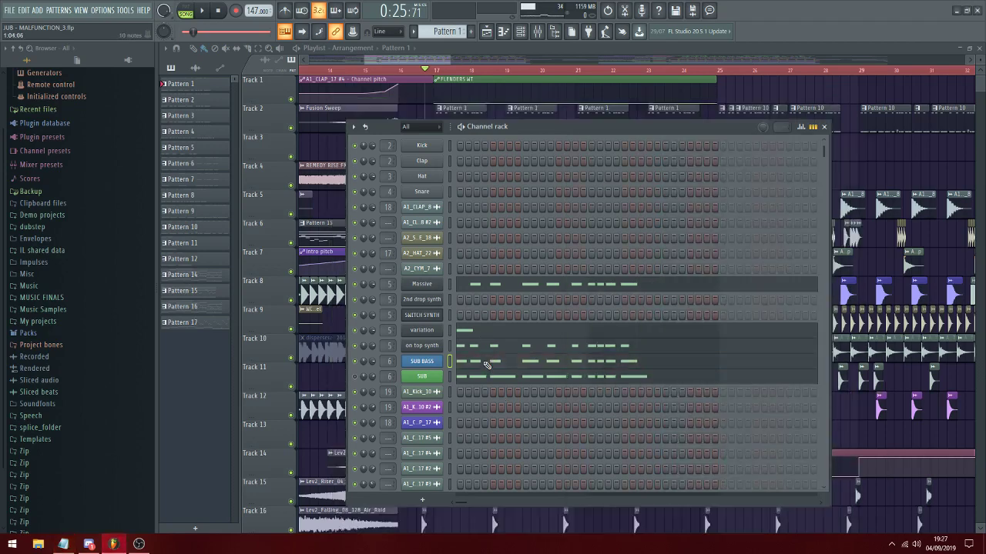
In the SUB BASS piano roll, with snapping set to none, lengthen the short notes to match the longer ghost notes
click(486, 365)
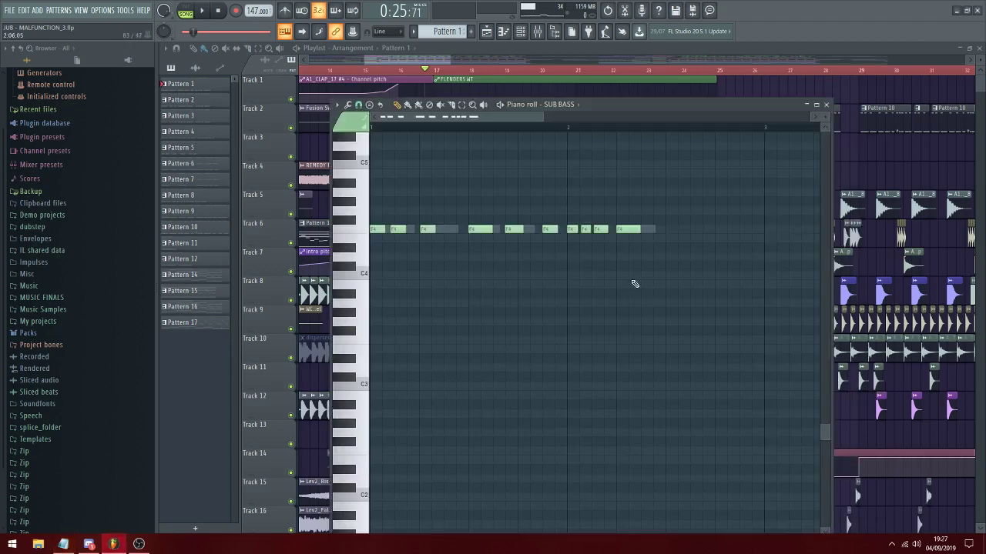
click(359, 104)
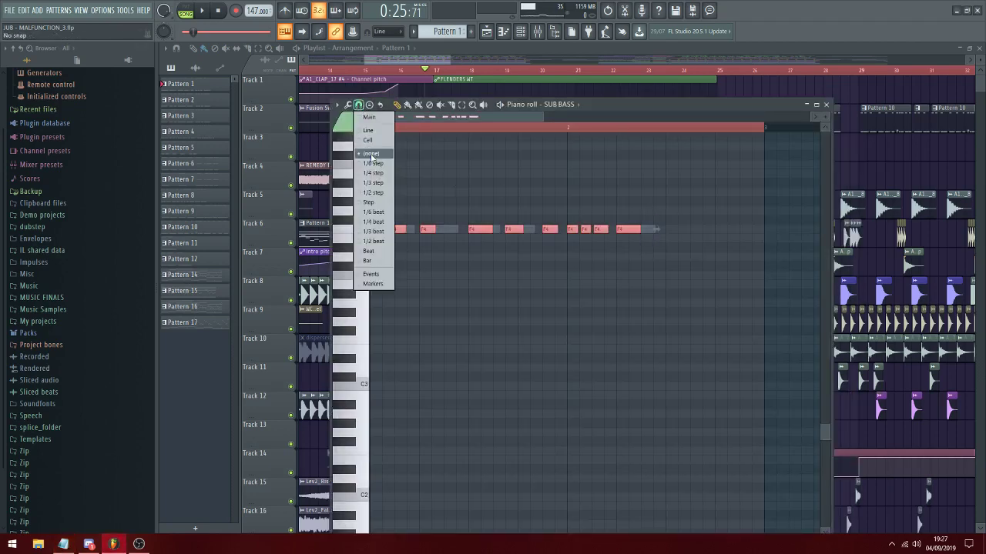
click(387, 224)
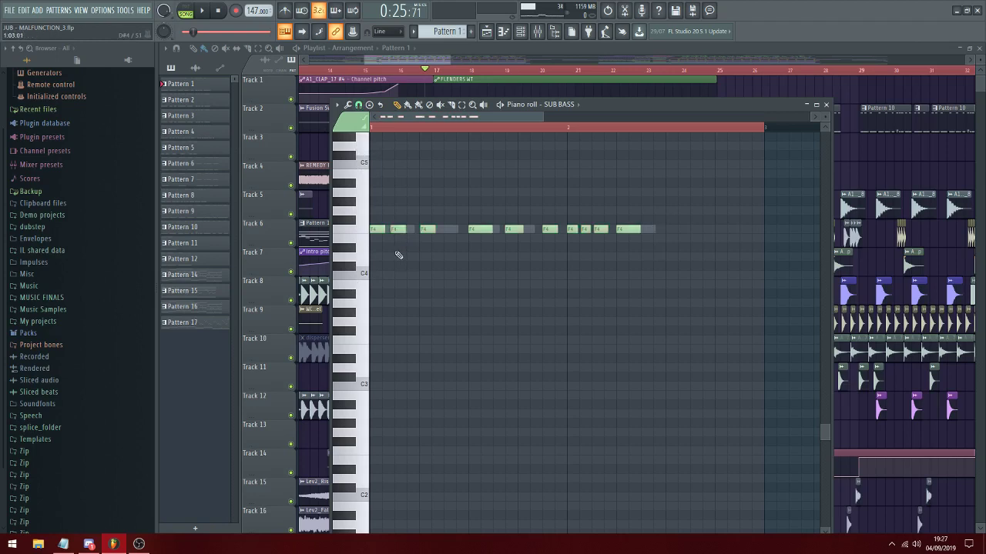
drag(396, 253, 435, 217)
click(440, 232)
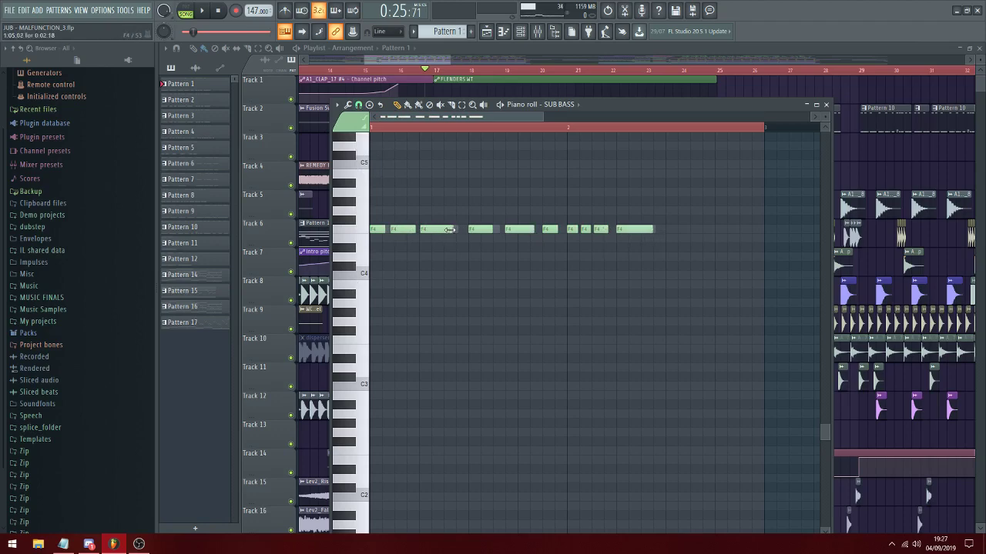
Open the SUB BASS Massive patch, check envelope 4 and set the 5 Perf performer's ratio to 2/12
click(81, 10)
click(100, 36)
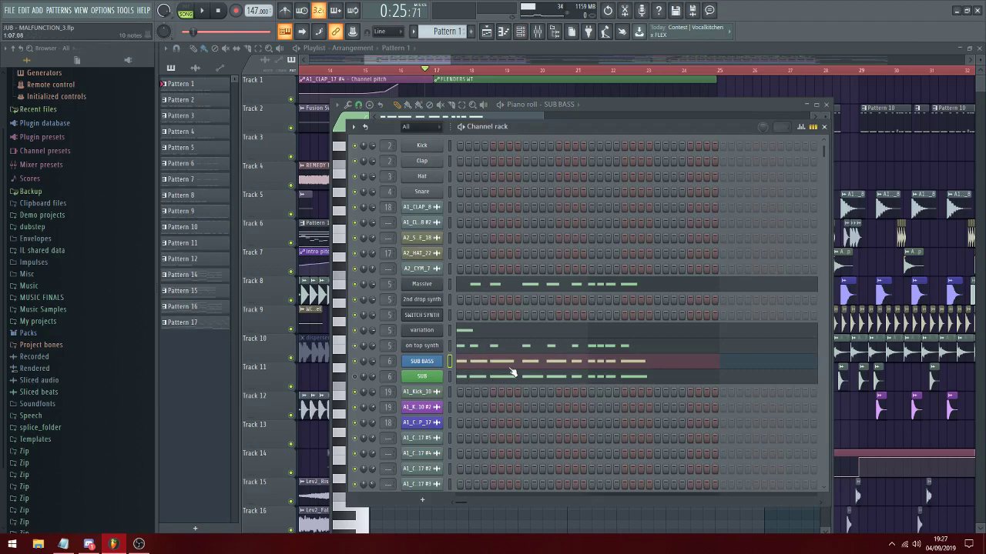
click(420, 364)
click(782, 303)
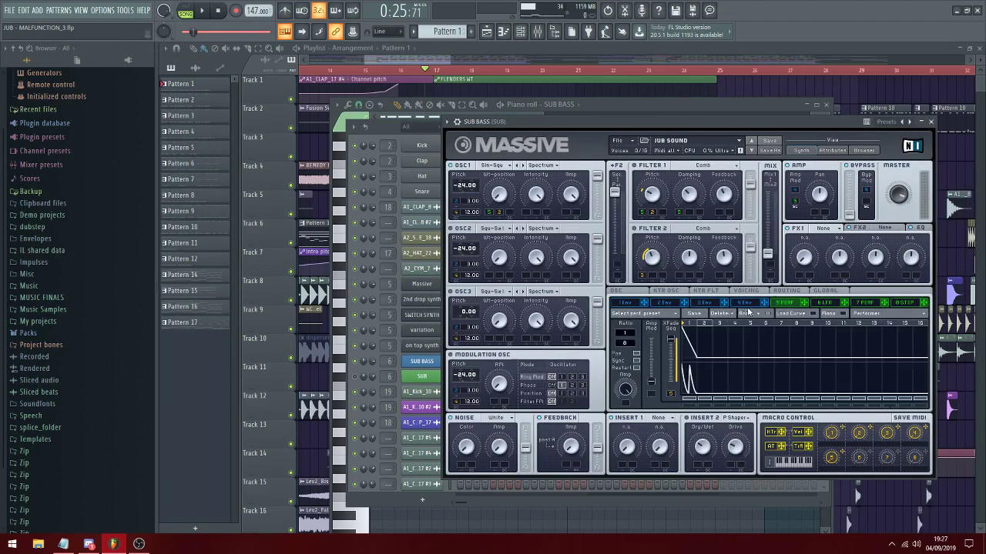
click(745, 303)
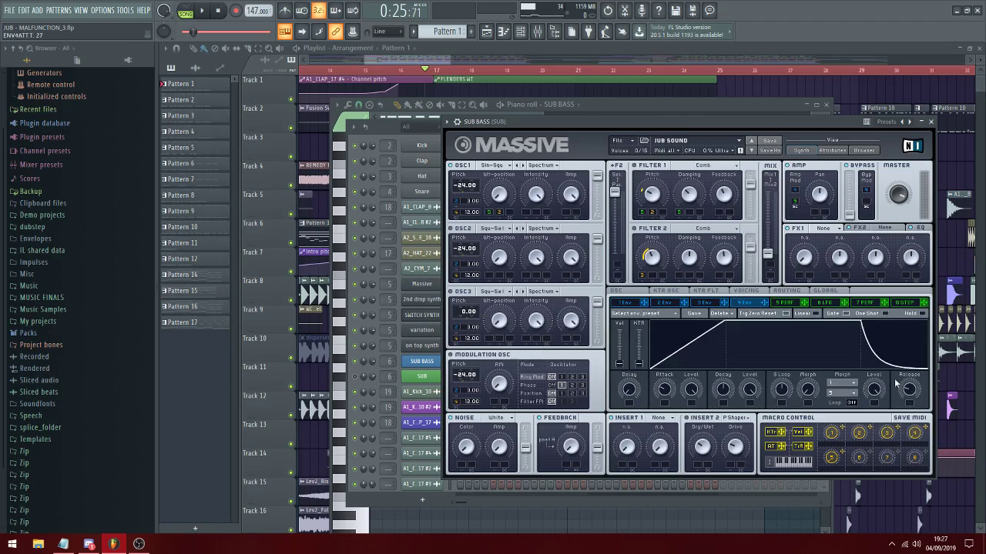
click(776, 302)
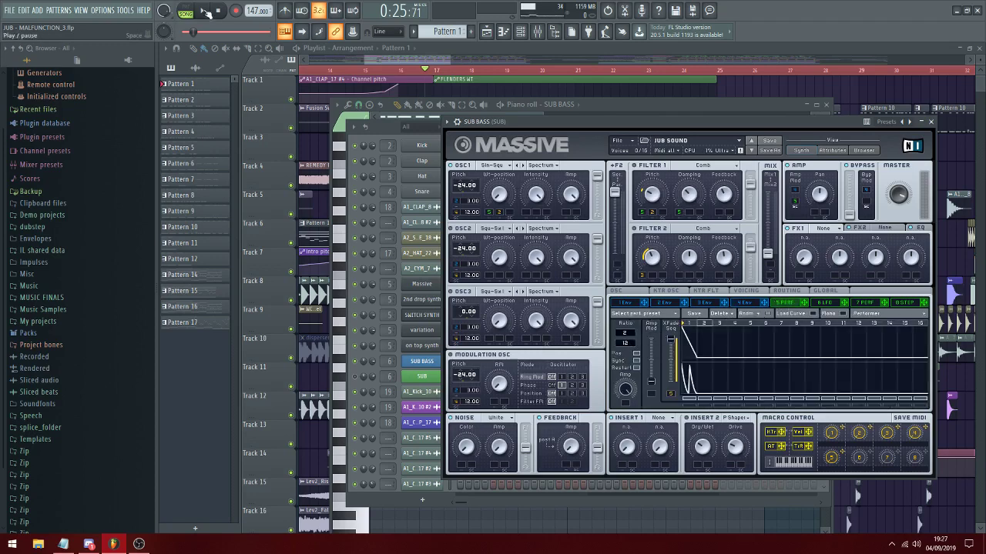
Play the song, bring up the mixer and raise the SUB track's fader slightly
key(space)
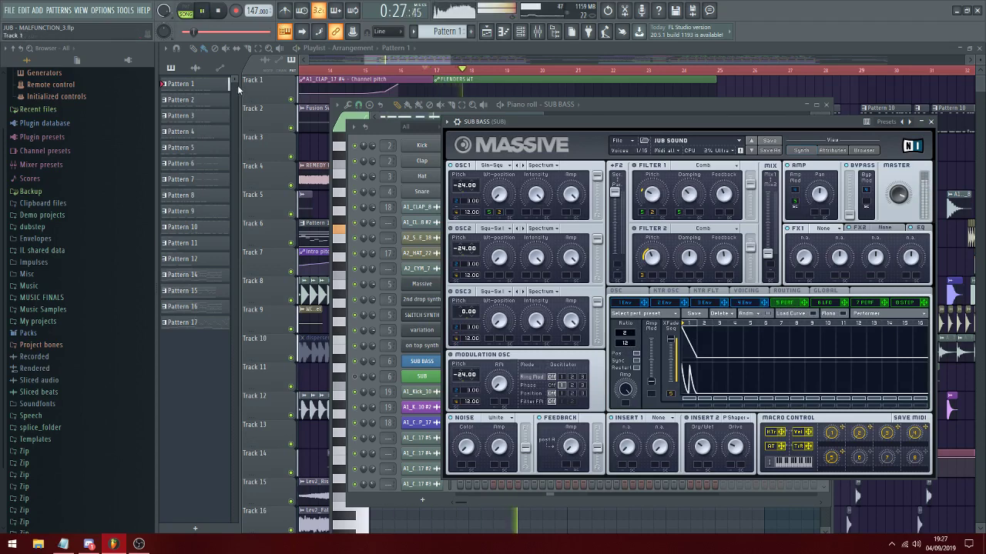
click(11, 10)
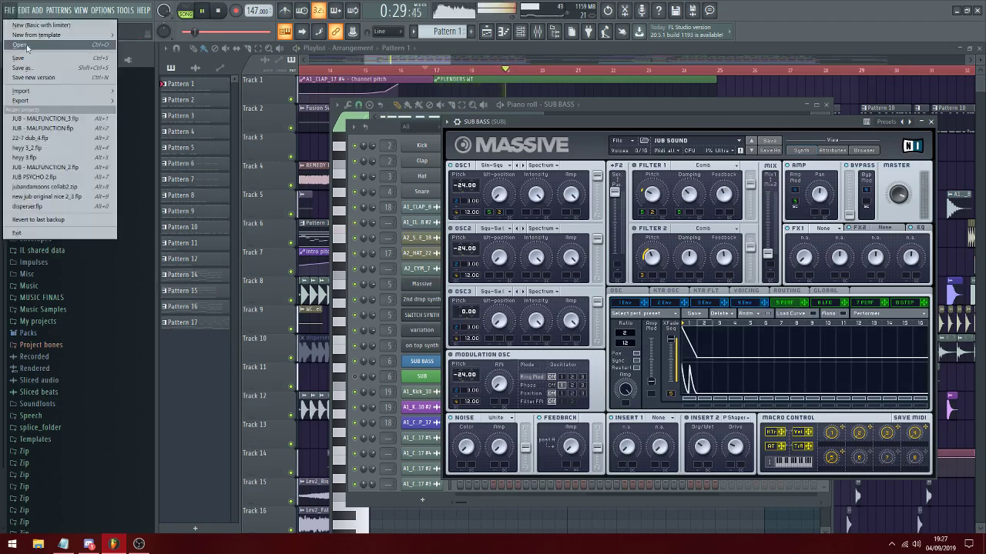
click(82, 10)
click(90, 62)
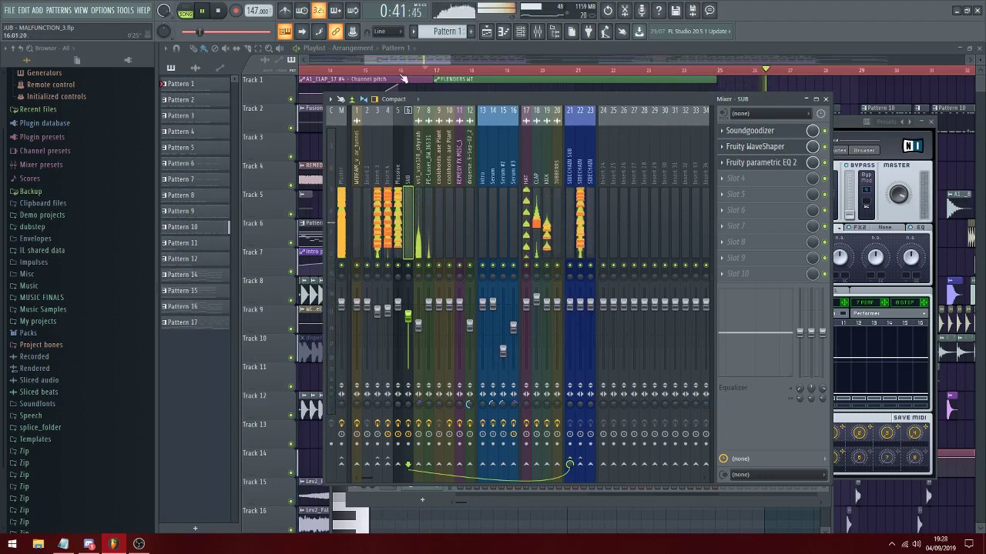
Hide the mixer, stop the song playback and bring up the Channel rack
key(F9)
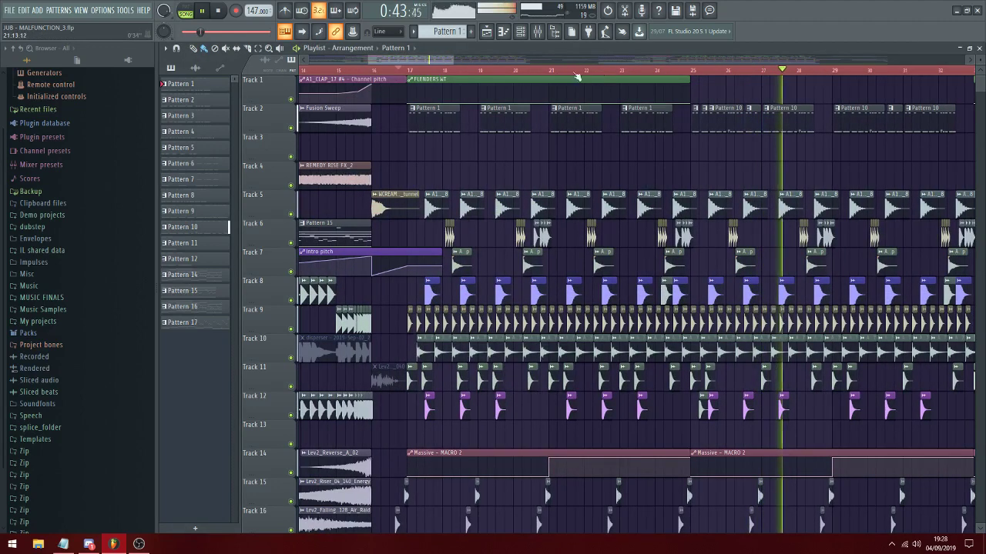
key(space)
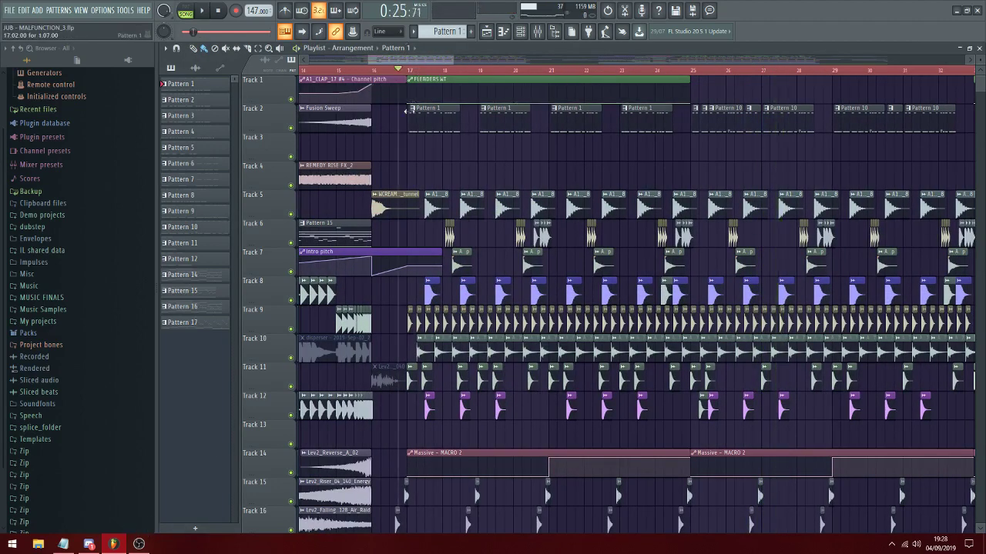
click(80, 10)
click(101, 36)
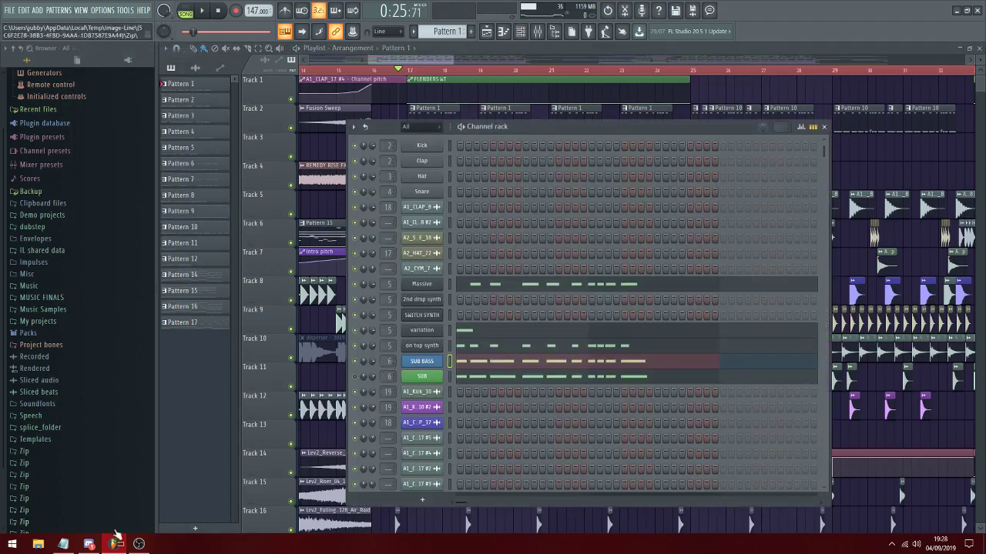
Switch to Notepad and write the note "and thats about it. keeping it simple gives a nice clean sub"
click(64, 544)
text(and thats)
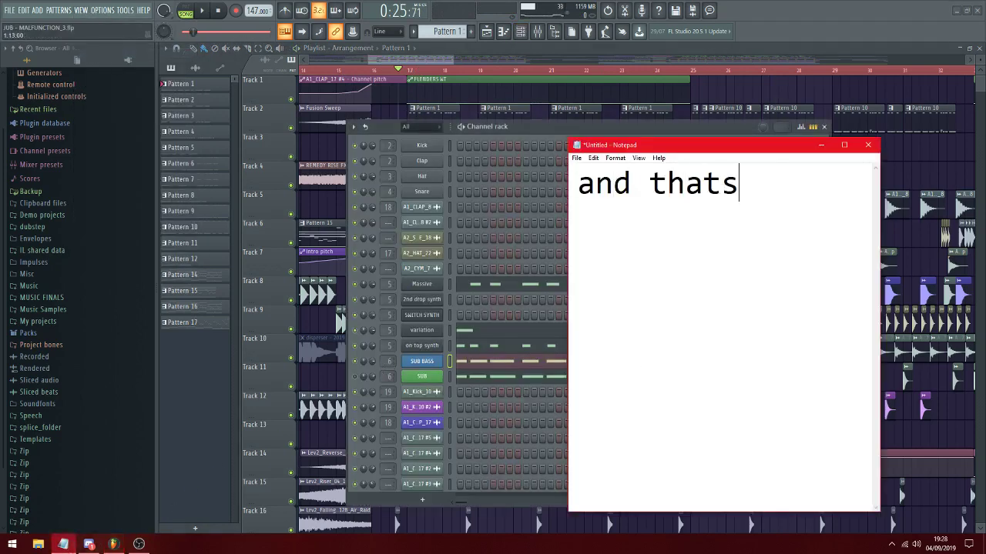
text( about it. ke)
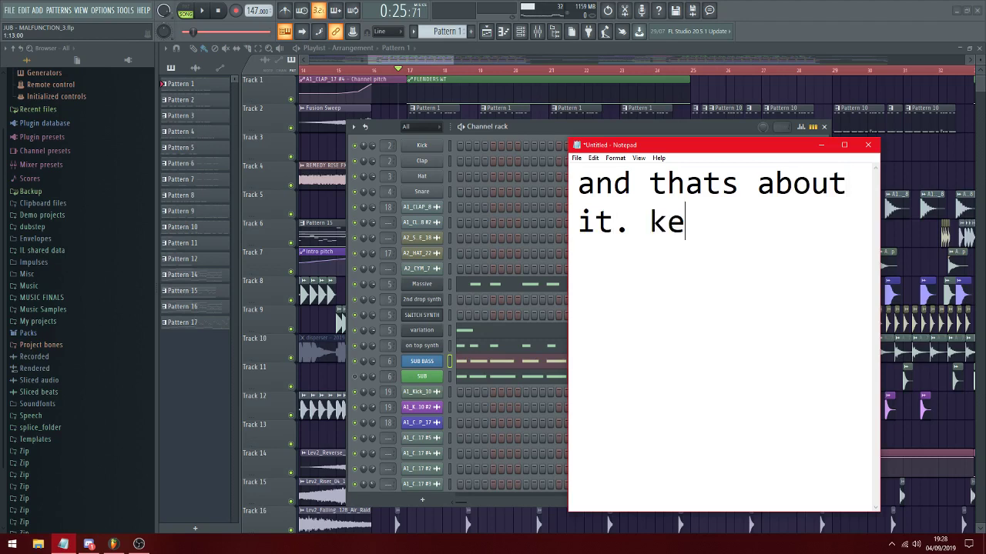
text(eping it sim)
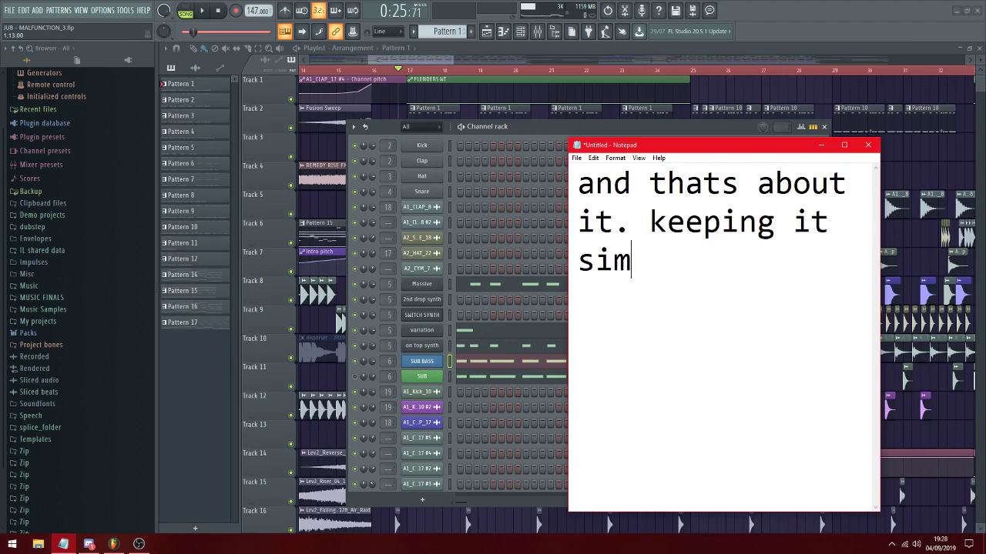
text(ple gives a nice clean sub)
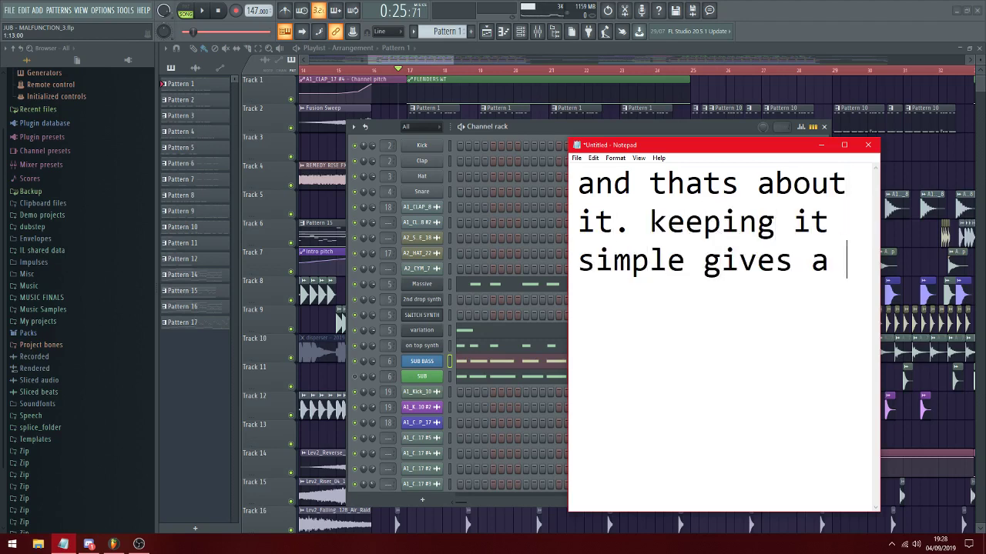